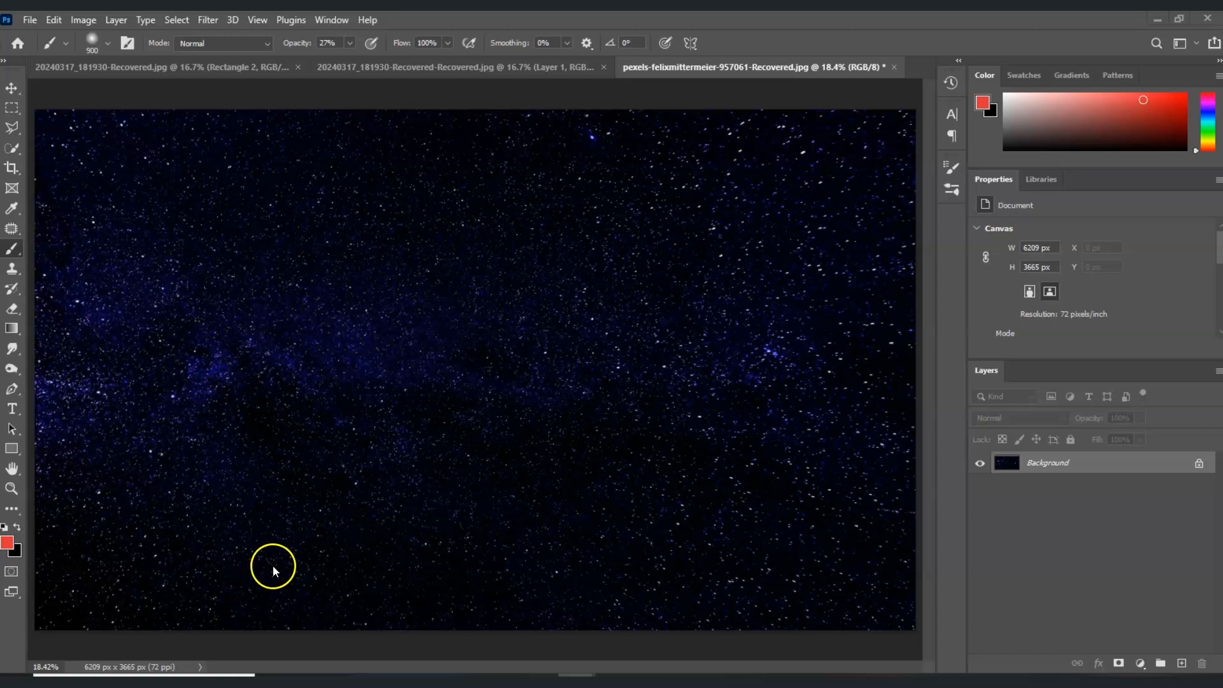
Add the text DOODLE ROYALTY to the starry background in white Film Noir Regular at 72 pt.
{"action": "left_click", "coordinate": [12, 411]}
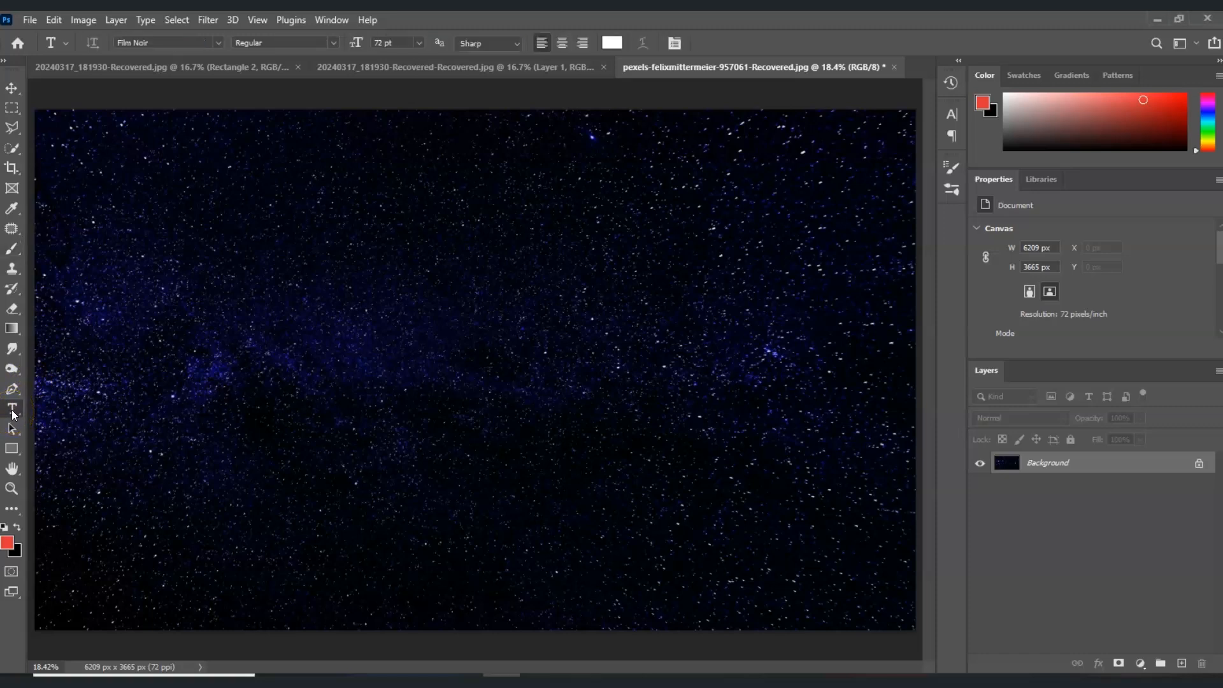
{"action": "left_click", "coordinate": [217, 43]}
{"action": "left_click", "coordinate": [217, 45]}
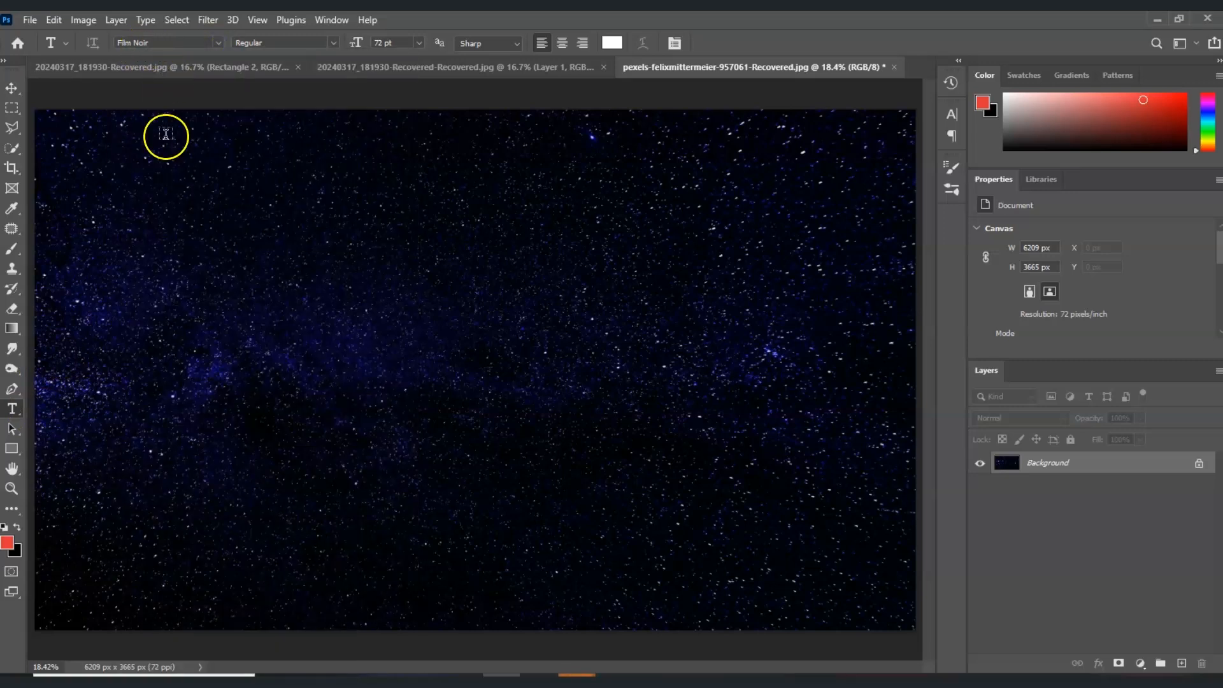
{"action": "left_click", "coordinate": [321, 346]}
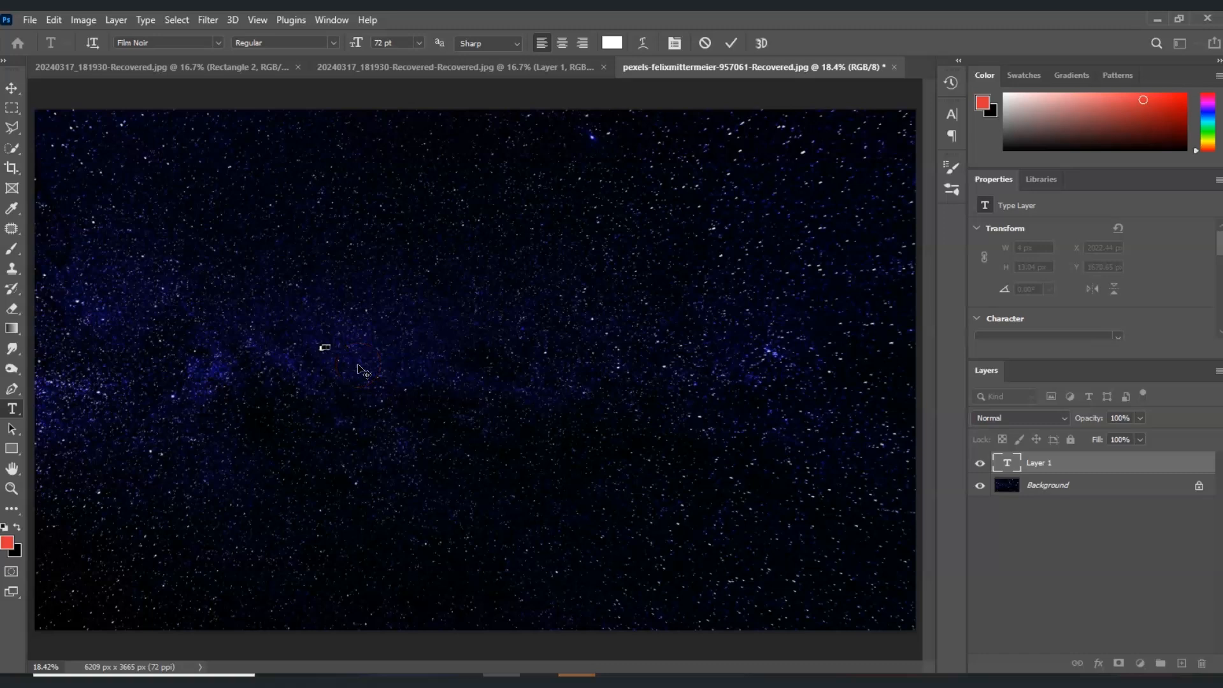
{"action": "type", "text": "SP"}
{"action": "left_click", "coordinate": [963, 525]}
{"action": "left_click", "coordinate": [1047, 466]}
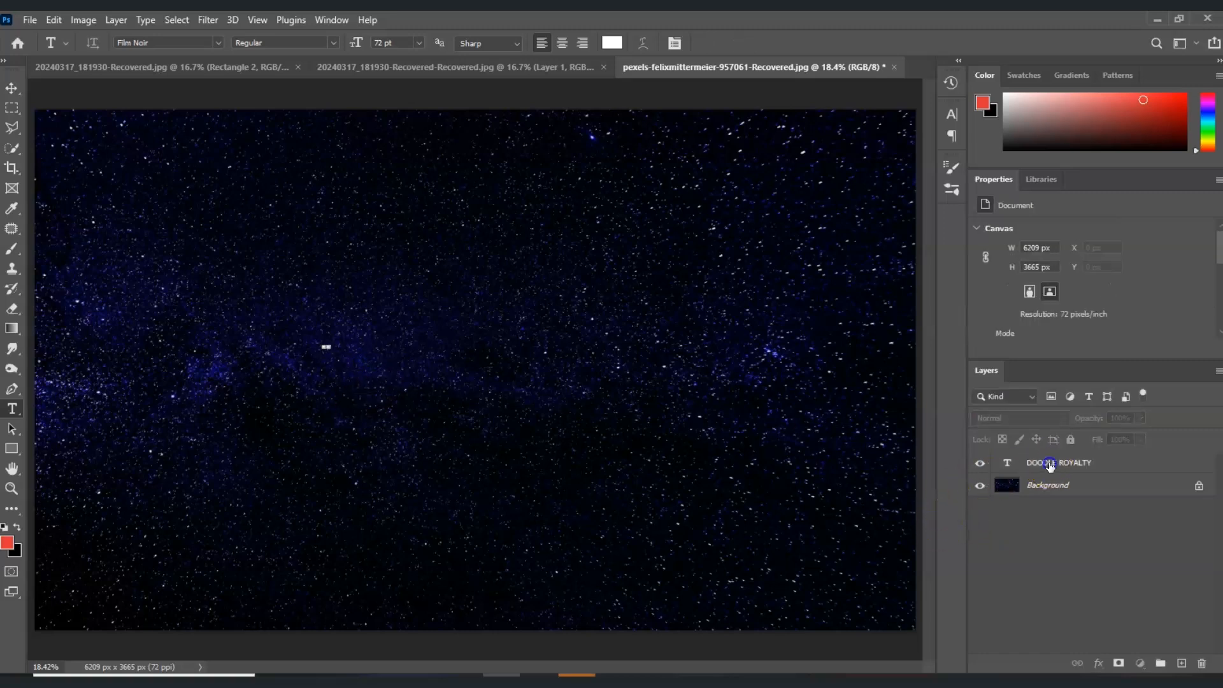
Scale the DOODLE ROYALTY text to about 3996 × 1787 px and place it near the middle of the canvas.
{"action": "left_click", "coordinate": [1072, 467]}
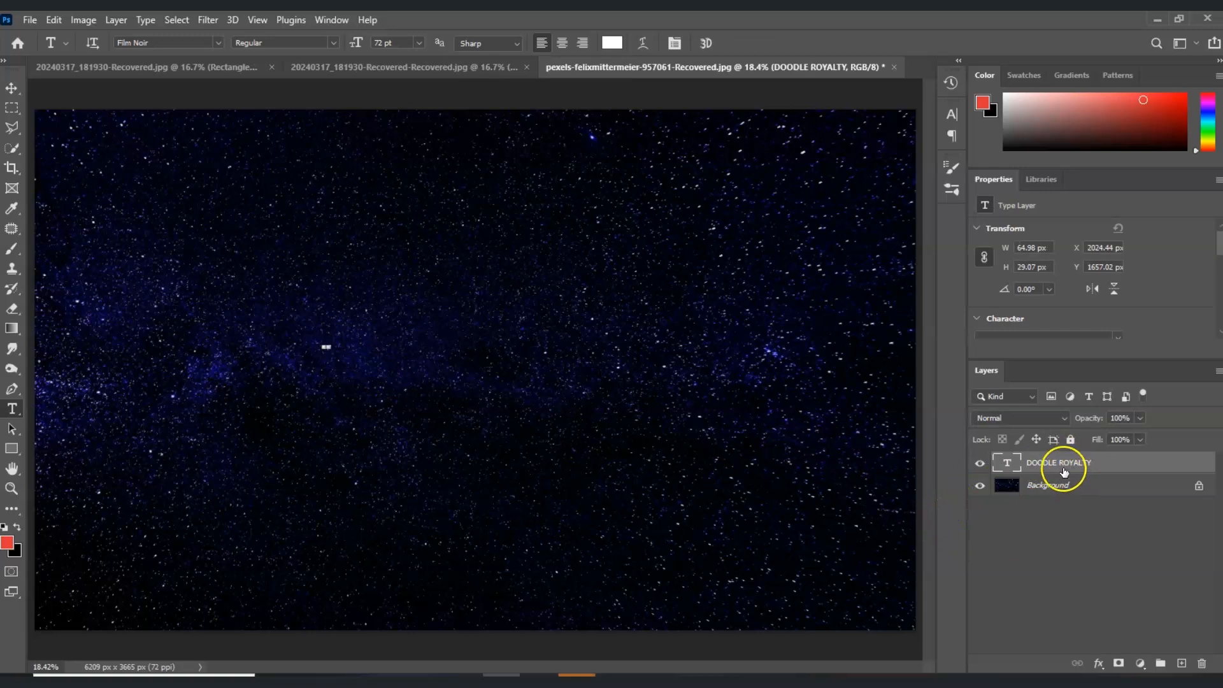
{"action": "key", "text": "ctrl+t"}
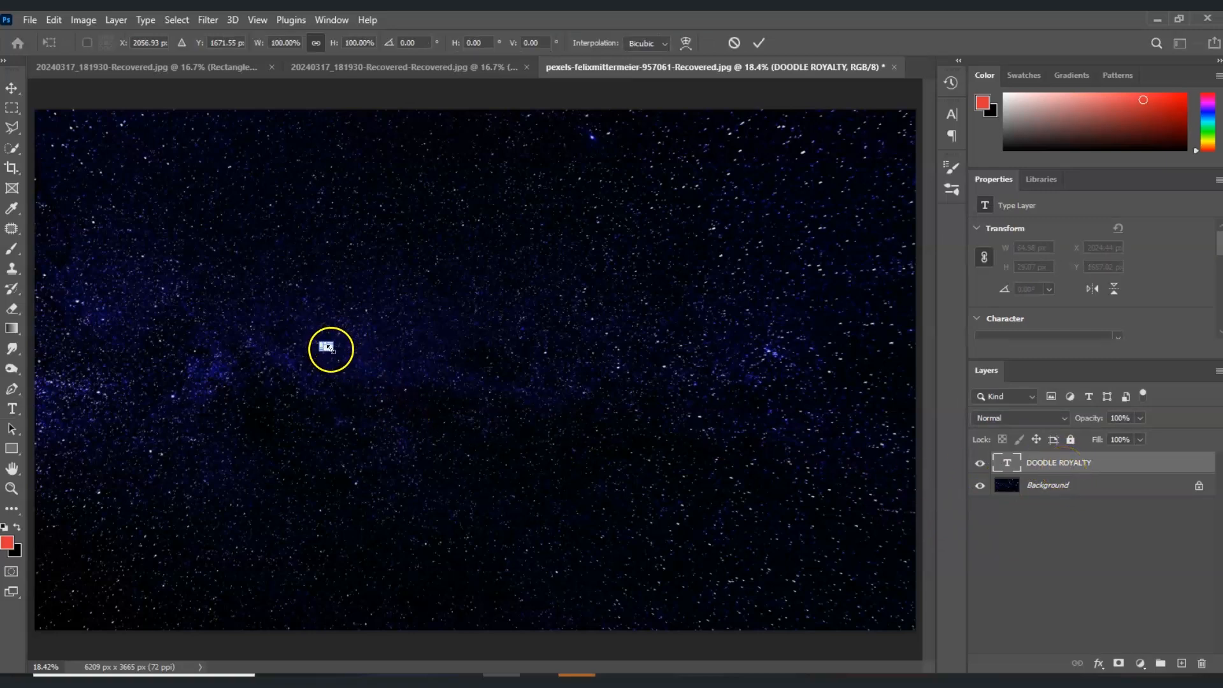
{"action": "mouse_move", "coordinate": [331, 346]}
{"action": "left_mouse_down"}
{"action": "mouse_move", "coordinate": [681, 519]}
{"action": "mouse_move", "coordinate": [860, 593]}
{"action": "mouse_move", "coordinate": [889, 585]}
{"action": "left_mouse_up"}
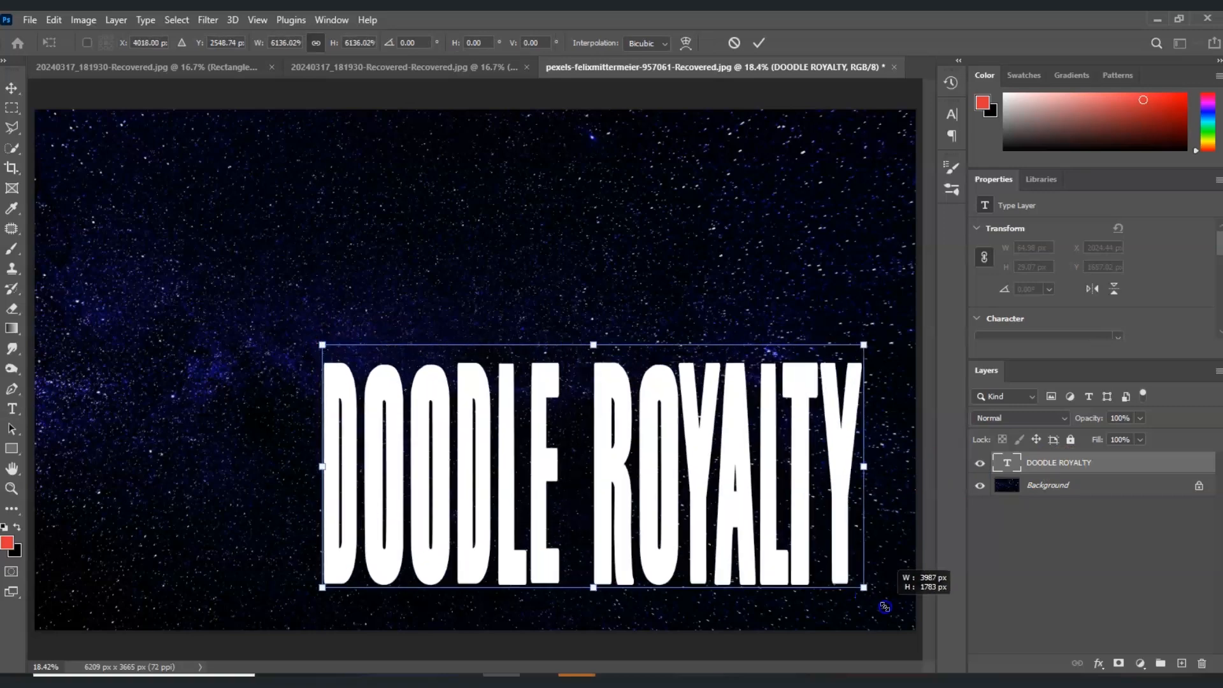
{"action": "mouse_move", "coordinate": [608, 444]}
{"action": "left_mouse_down"}
{"action": "mouse_move", "coordinate": [570, 398]}
{"action": "mouse_move", "coordinate": [535, 390]}
{"action": "left_mouse_up"}
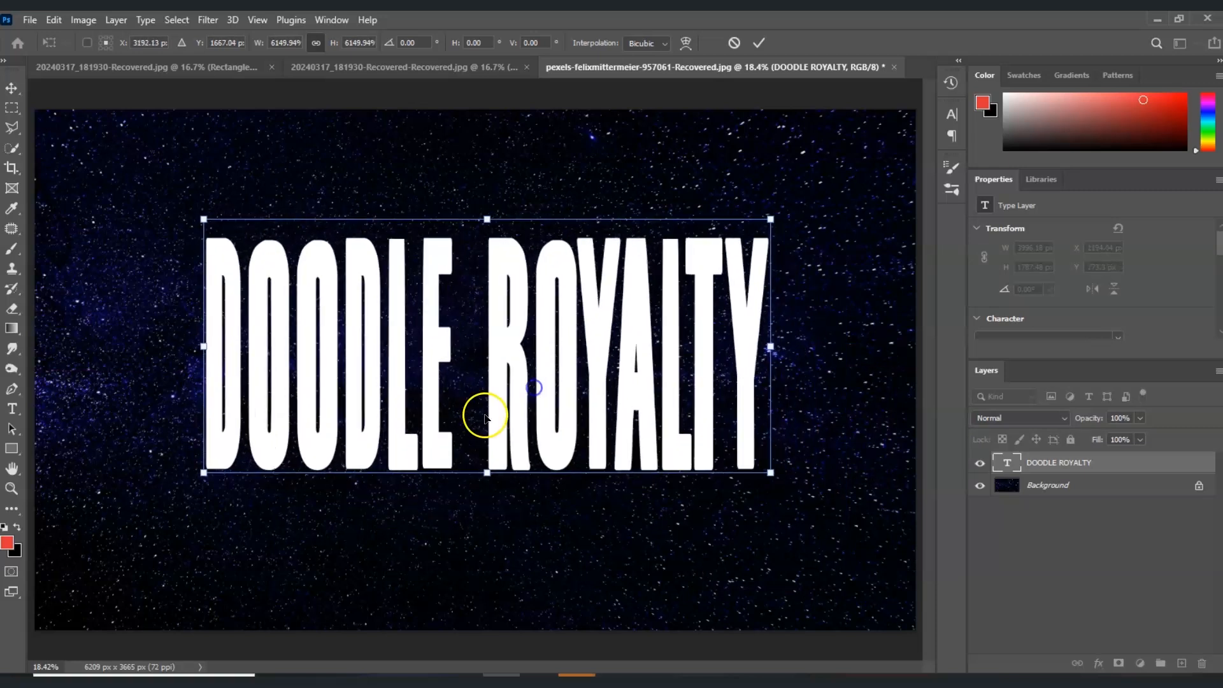
{"action": "left_click_drag", "start_coordinate": [566, 403], "coordinate": [555, 403]}
{"action": "key", "text": "Return"}
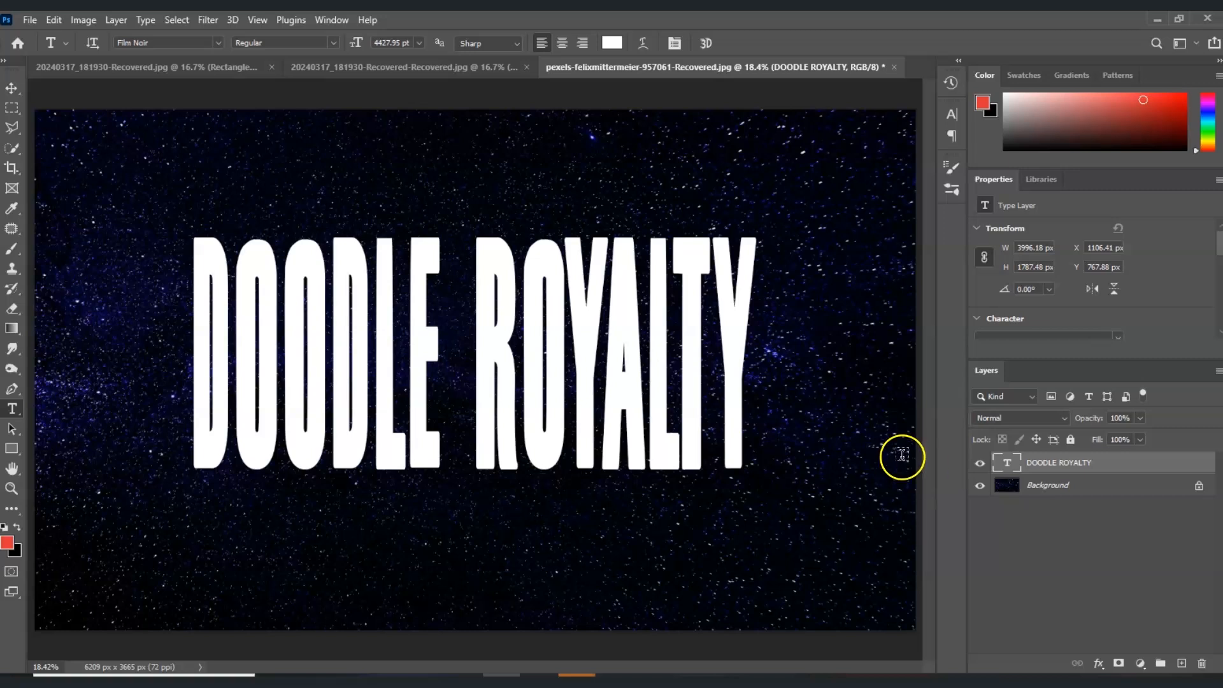
Enable a Gradient Overlay layer style on the DOODLE ROYALTY text layer and open its settings.
{"action": "left_click", "coordinate": [1064, 463]}
{"action": "right_click", "coordinate": [1064, 463]}
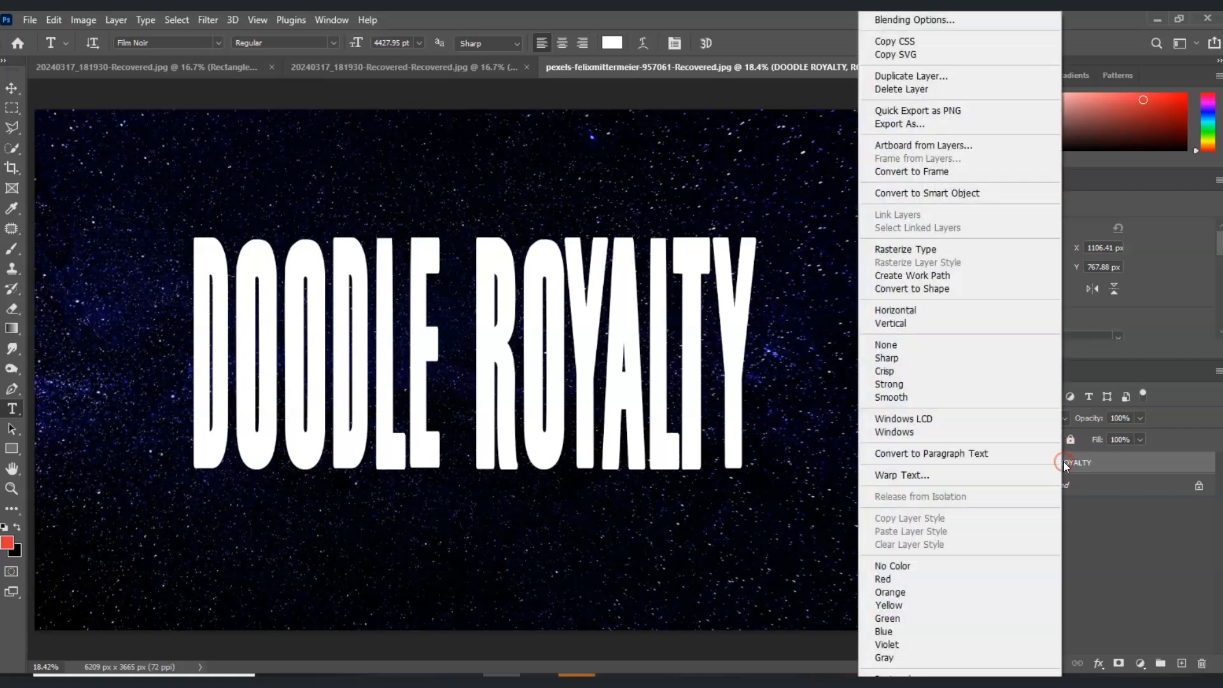
{"action": "left_click", "coordinate": [949, 21]}
{"action": "left_click_drag", "start_coordinate": [820, 237], "coordinate": [682, 198]}
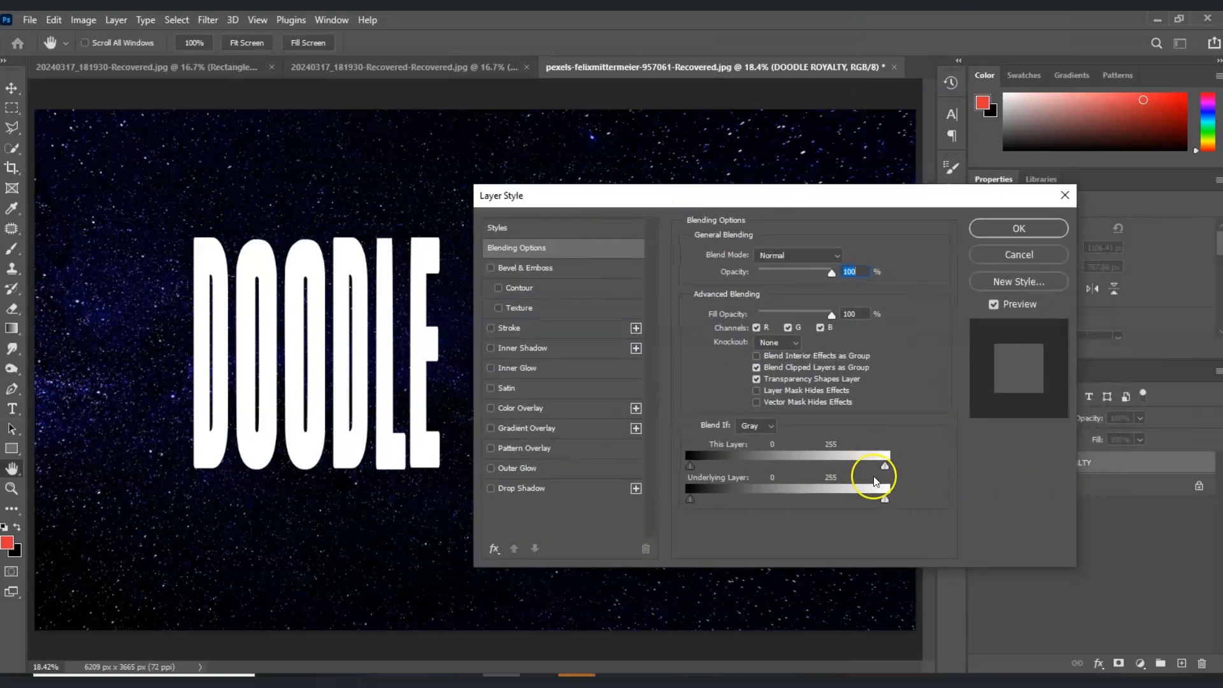
{"action": "left_click", "coordinate": [491, 428]}
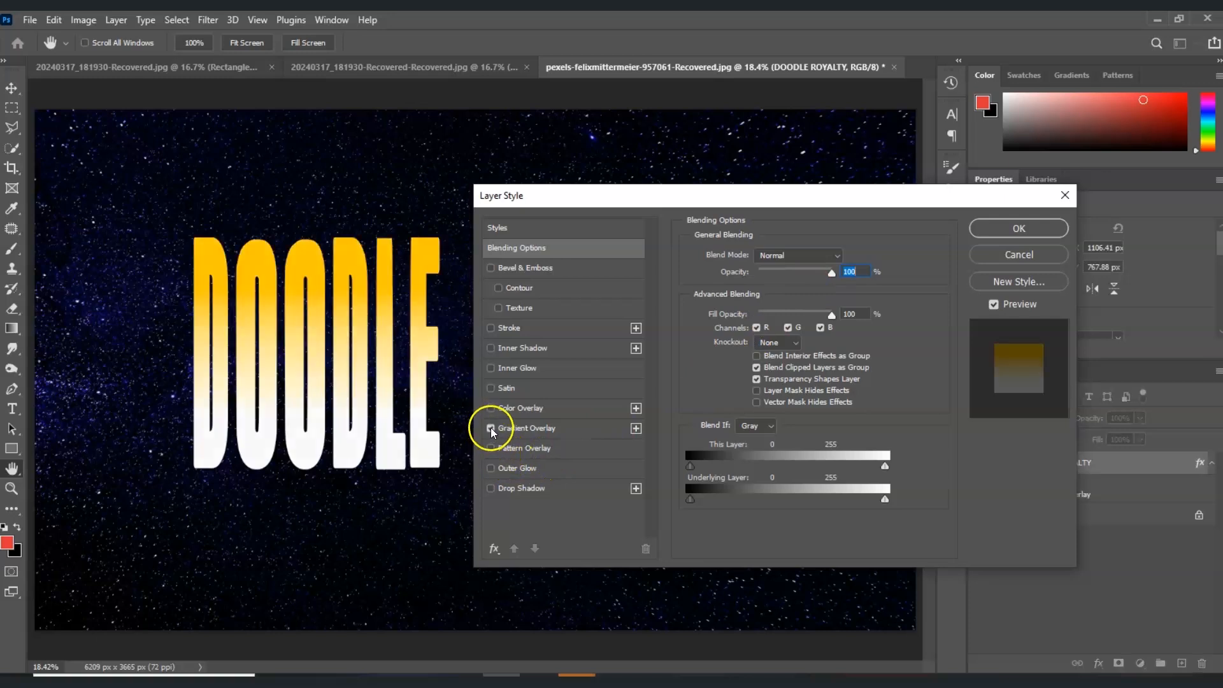
{"action": "left_click", "coordinate": [535, 428]}
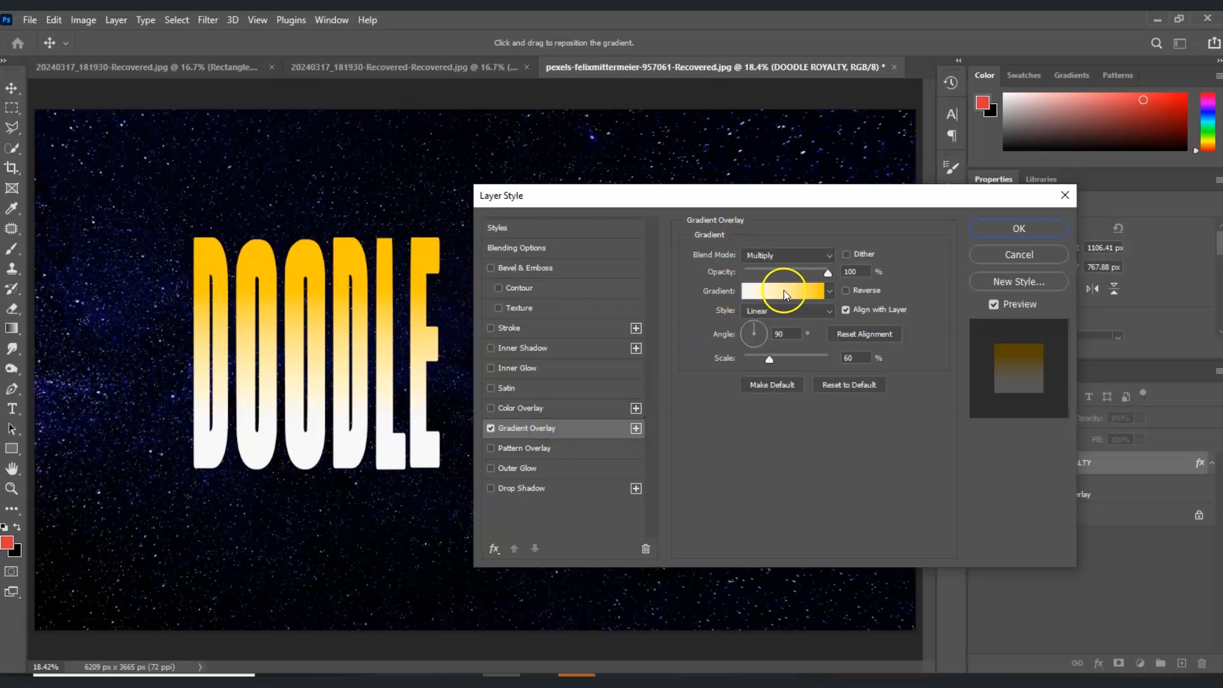
Accept the custom white-to-golden-yellow gradient with the Linear style and apply the layer style to the text.
{"action": "left_click", "coordinate": [783, 293]}
{"action": "left_click_drag", "start_coordinate": [1022, 230], "coordinate": [793, 220]}
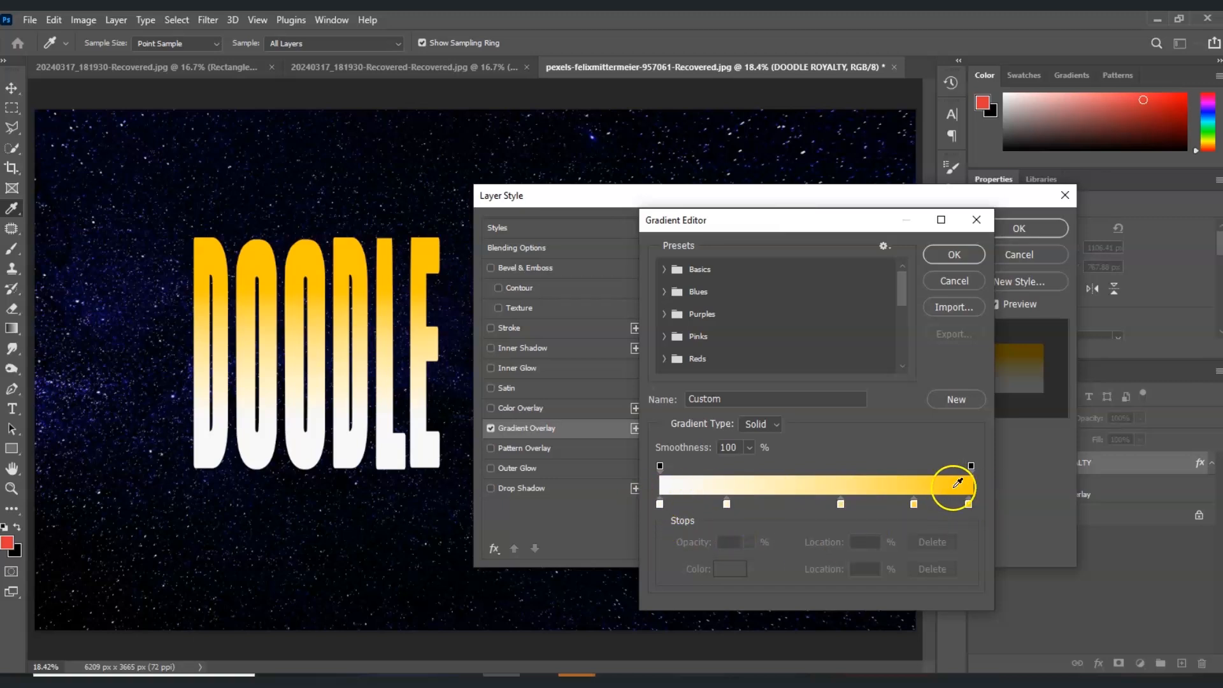
{"action": "left_click", "coordinate": [953, 255]}
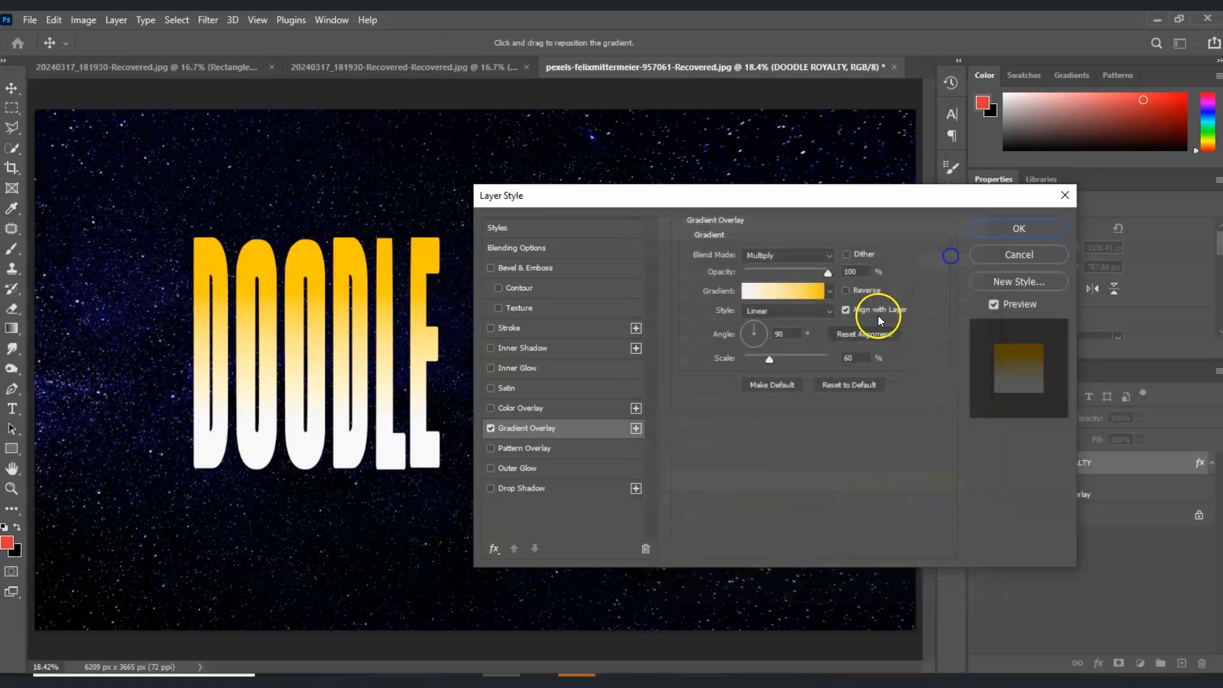
{"action": "left_click", "coordinate": [787, 311]}
{"action": "left_click", "coordinate": [784, 325]}
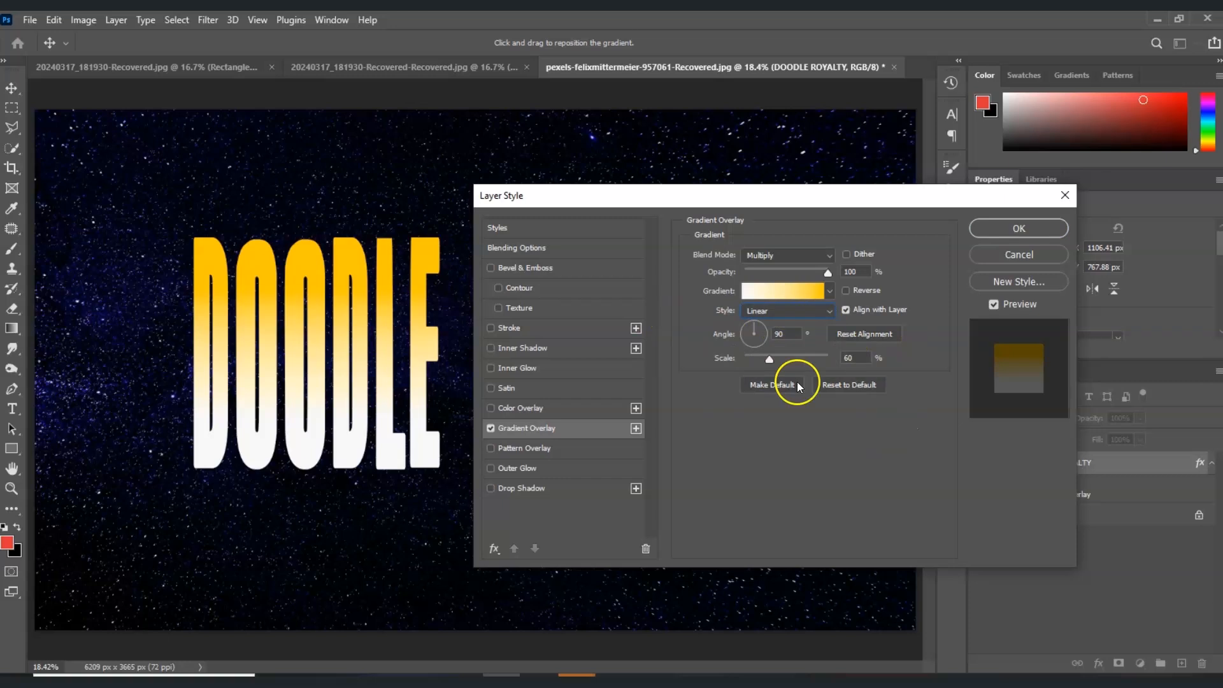
{"action": "left_click", "coordinate": [1019, 228]}
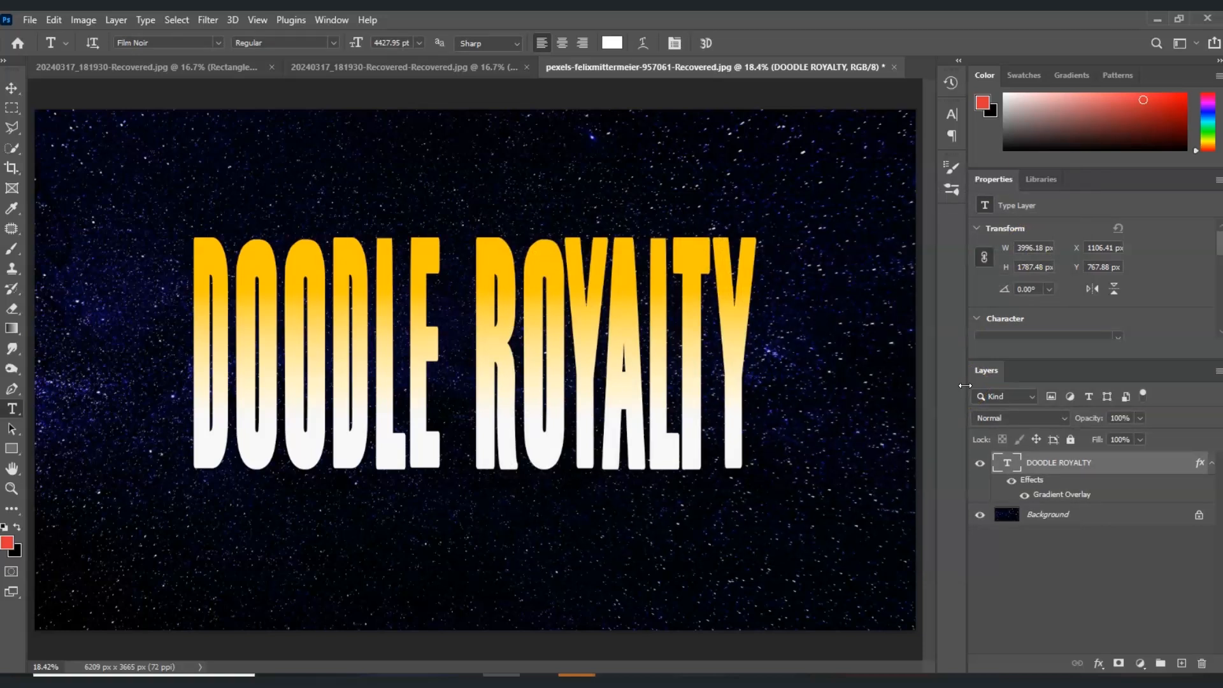
Duplicate the DOODLE ROYALTY text layer under the name light burst.
{"action": "right_click", "coordinate": [1125, 468]}
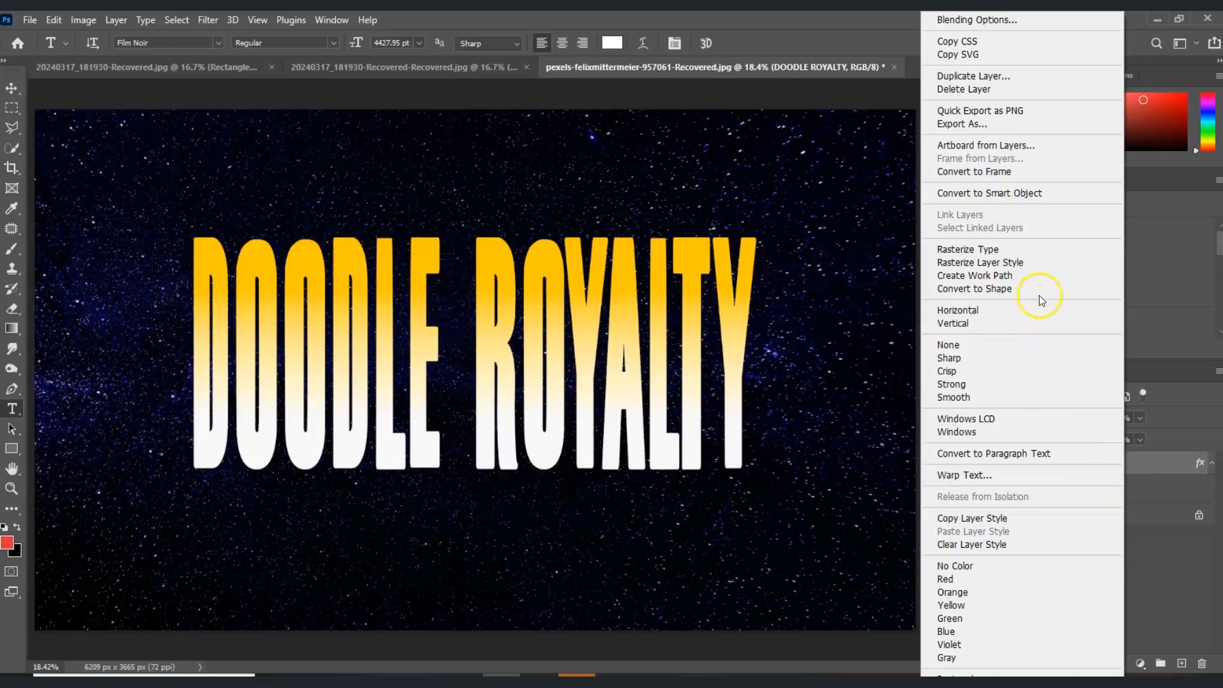
{"action": "left_click", "coordinate": [1002, 78]}
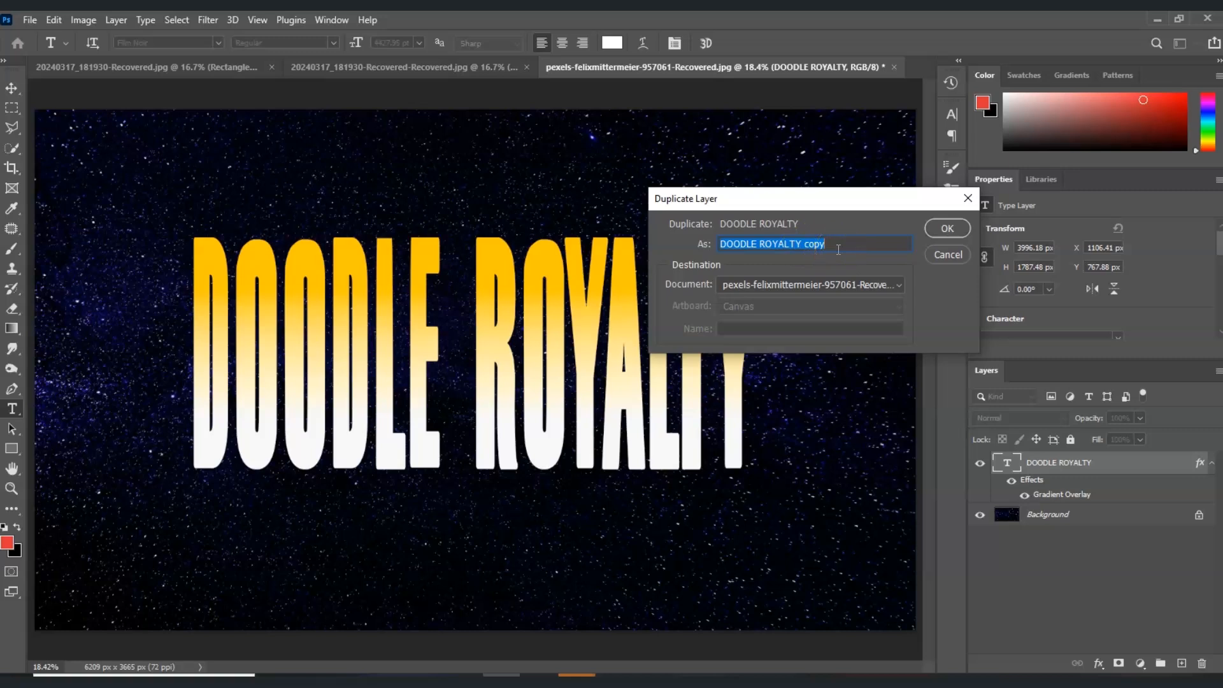
{"action": "type", "text": "light burst"}
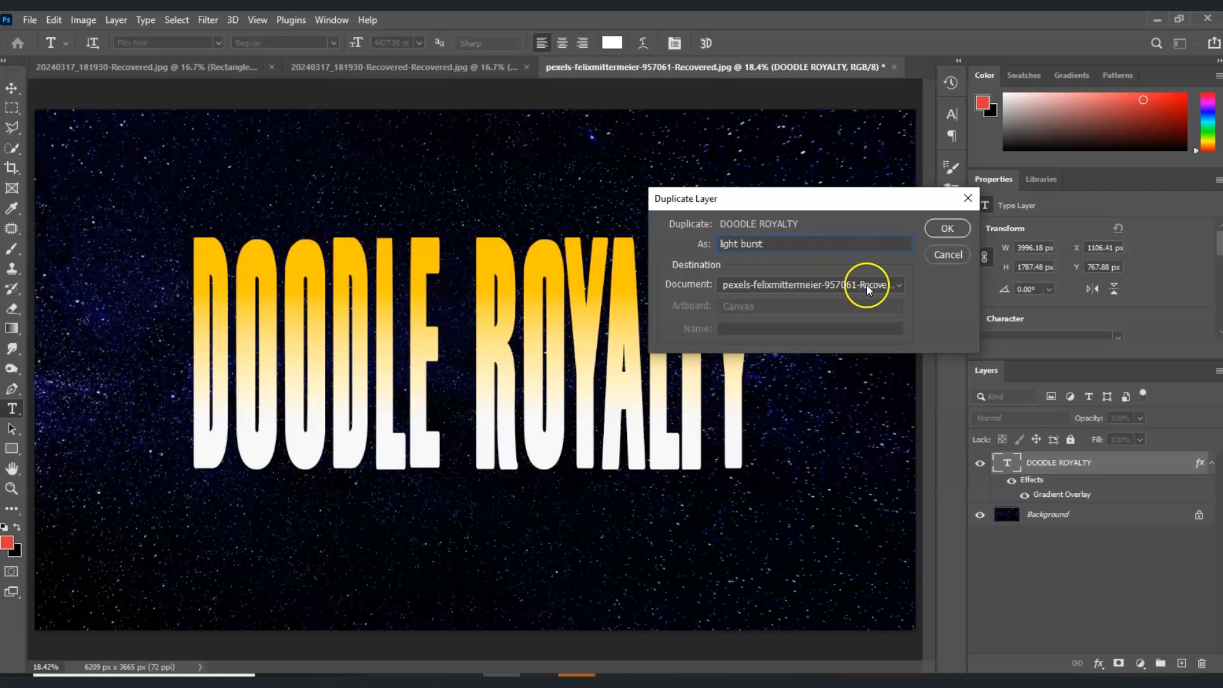
{"action": "left_click", "coordinate": [947, 228]}
Rasterize the type of the light burst layer.
{"action": "left_click", "coordinate": [1051, 470]}
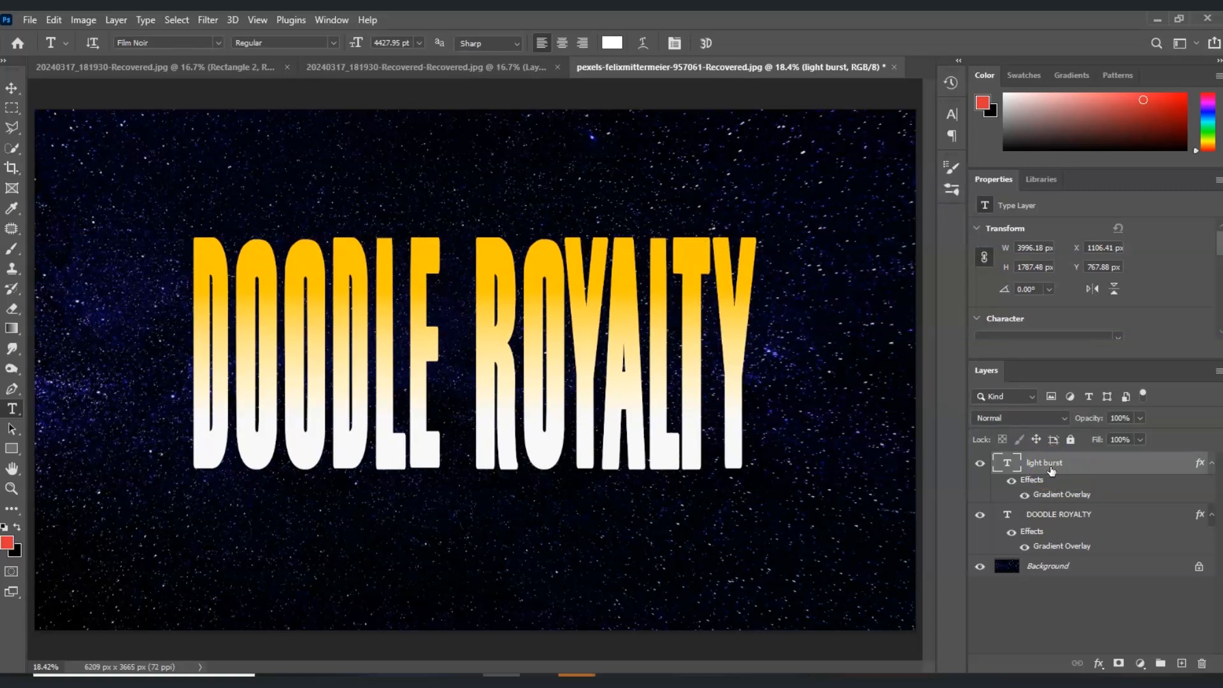
{"action": "right_click", "coordinate": [1052, 470]}
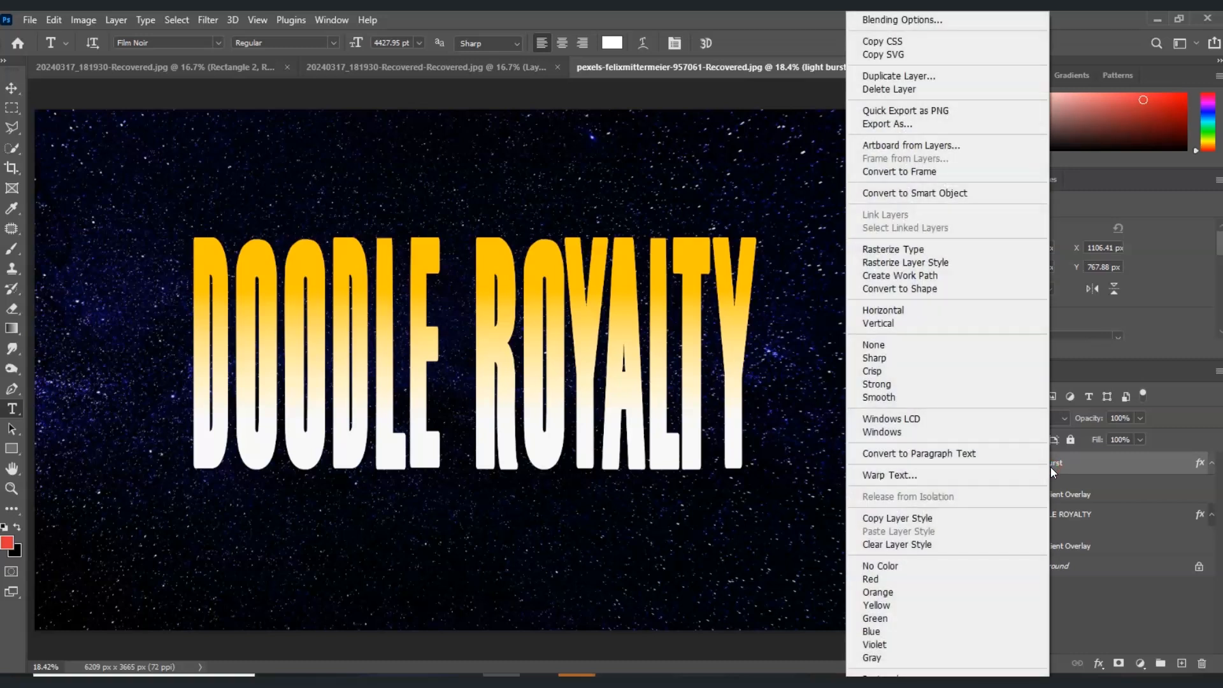
{"action": "left_click", "coordinate": [973, 249]}
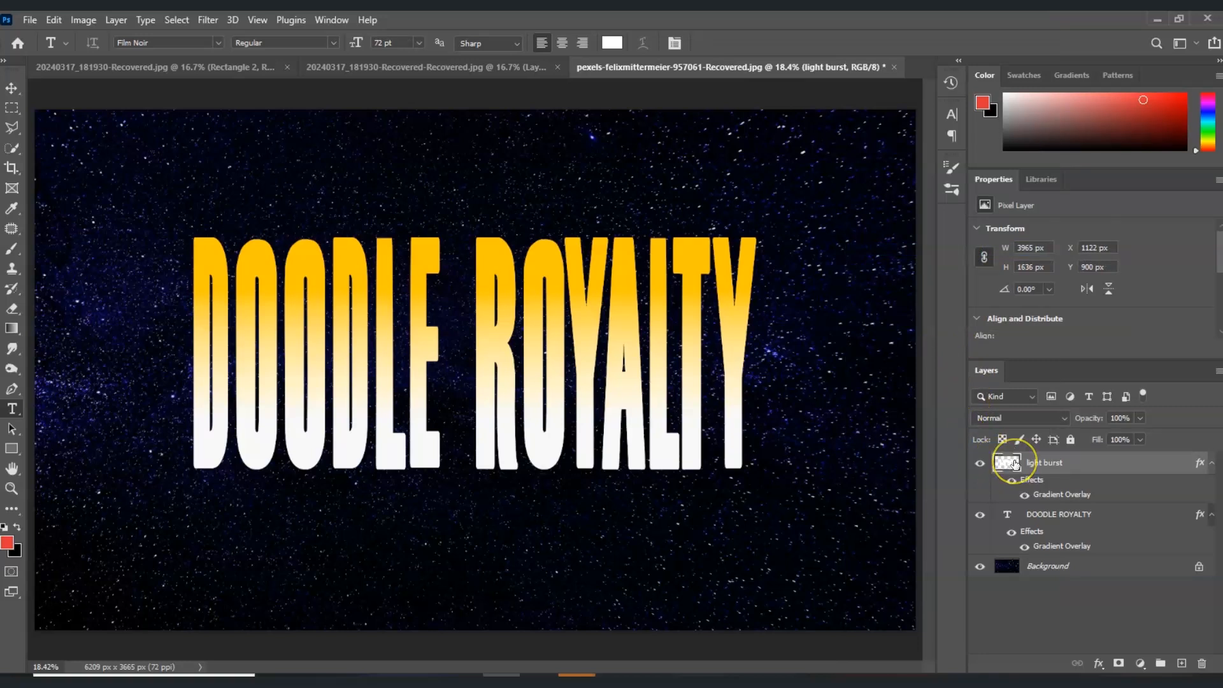
Apply a Radial Blur to the light burst layer with amount 100, the Zoom method and Best quality.
{"action": "left_click", "coordinate": [1044, 465]}
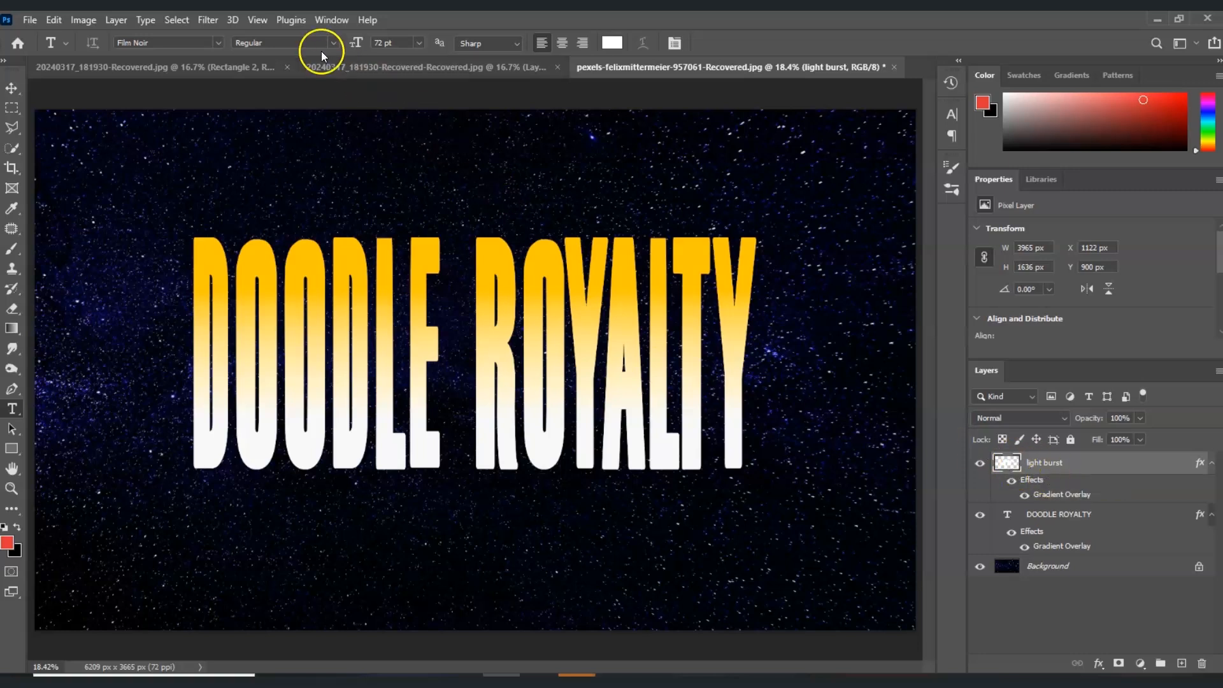
{"action": "left_click", "coordinate": [210, 20]}
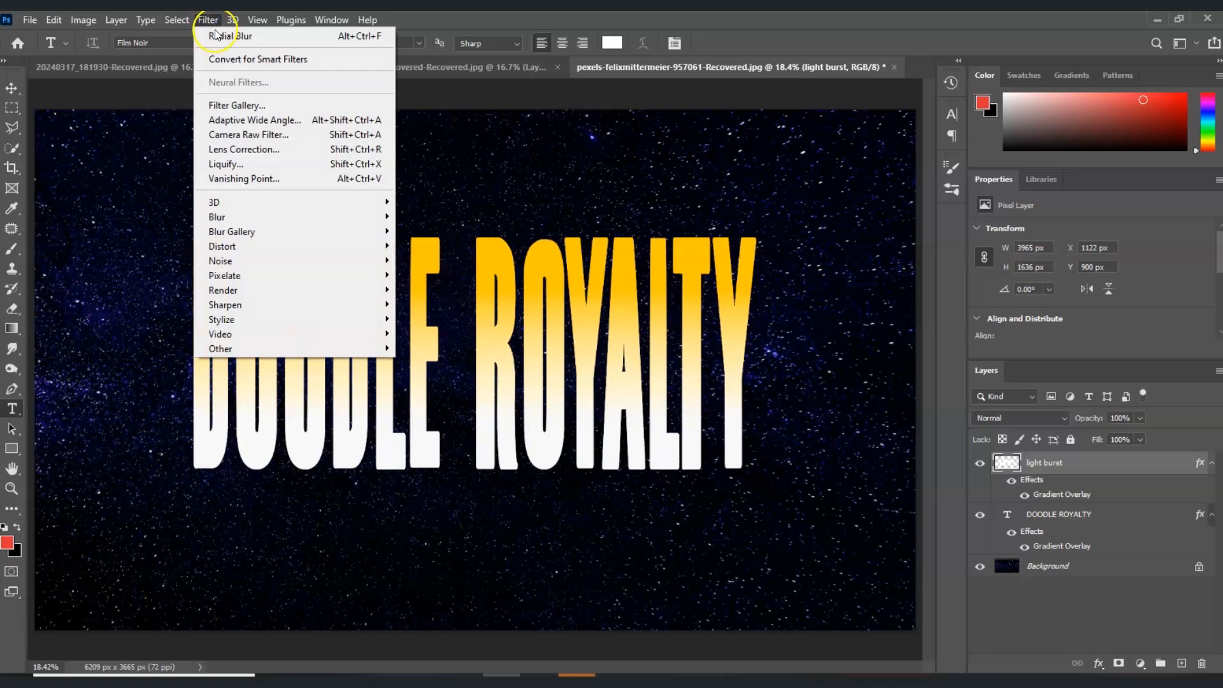
{"action": "left_click", "coordinate": [342, 217]}
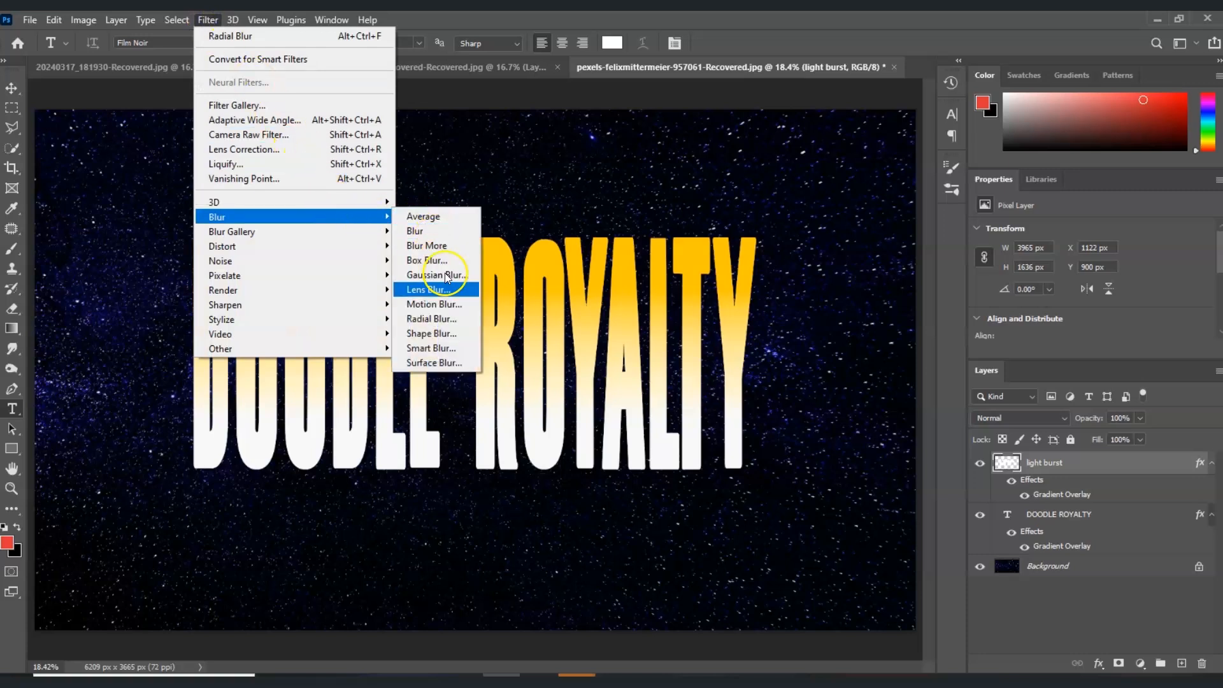
{"action": "left_click", "coordinate": [452, 318]}
{"action": "left_click_drag", "start_coordinate": [703, 194], "coordinate": [664, 198]}
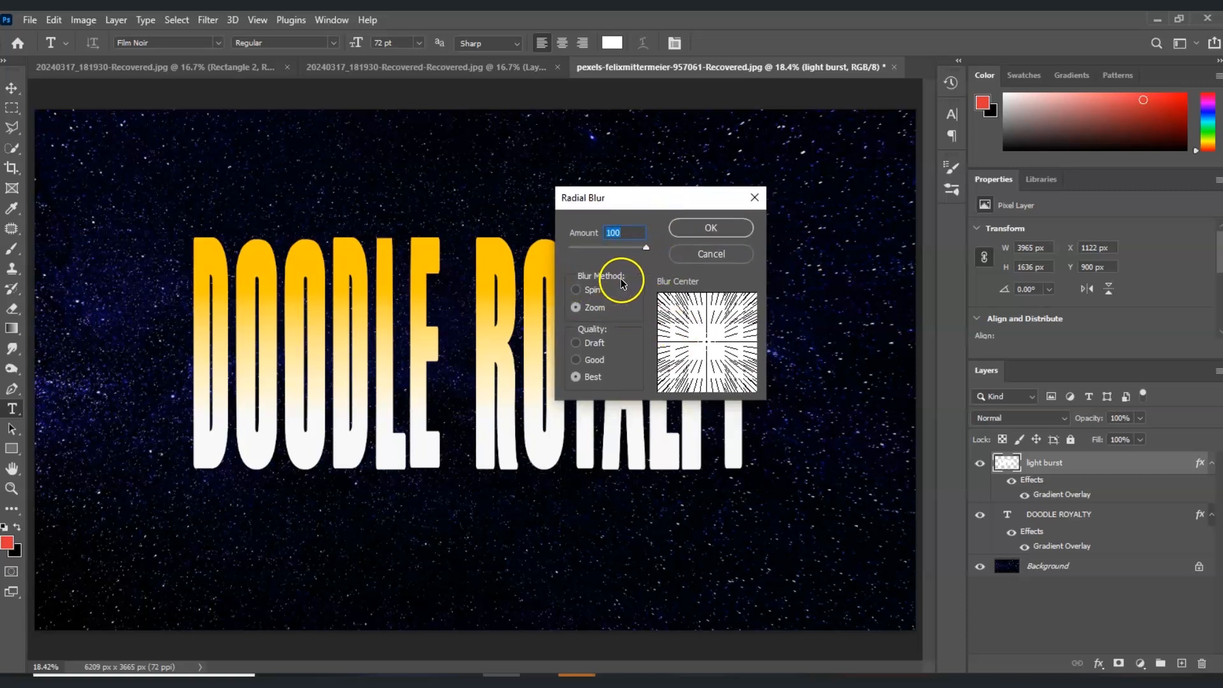
{"action": "left_click", "coordinate": [577, 308]}
{"action": "mouse_move", "coordinate": [647, 246]}
{"action": "left_mouse_down"}
{"action": "mouse_move", "coordinate": [635, 250]}
{"action": "mouse_move", "coordinate": [661, 252]}
{"action": "left_mouse_up"}
{"action": "left_click", "coordinate": [710, 238]}
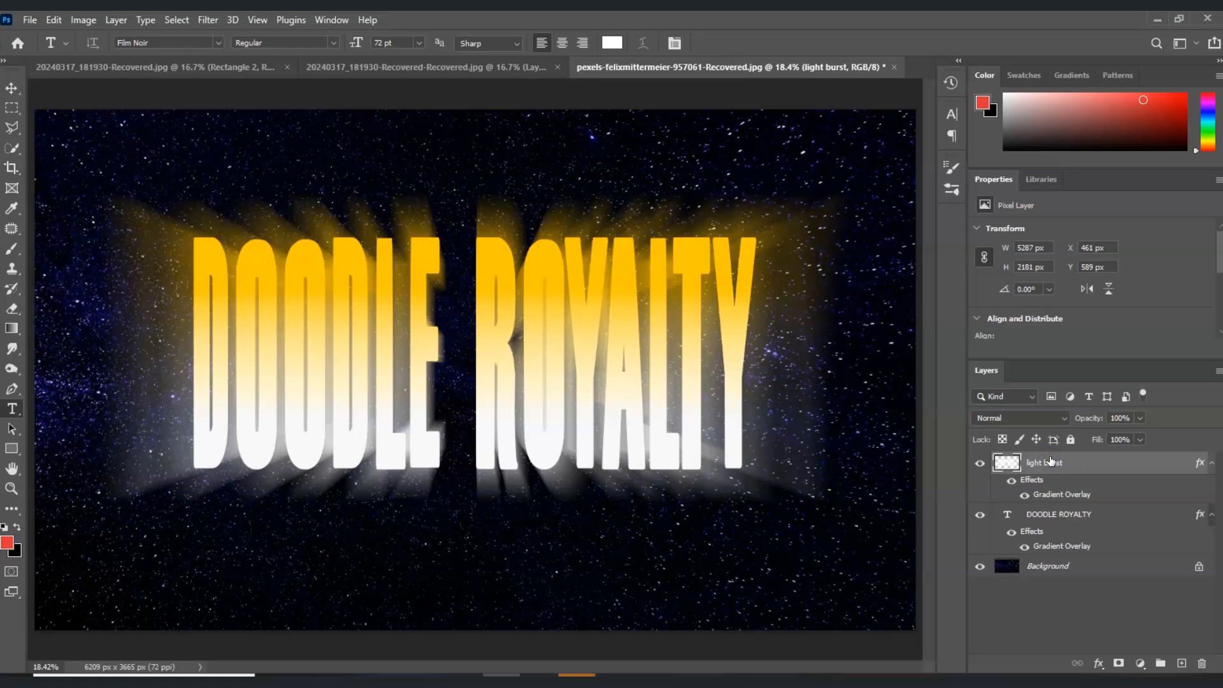
Duplicate the blurred light burst layer and keep the copy selected above the original.
{"action": "key", "text": "ctrl+j"}
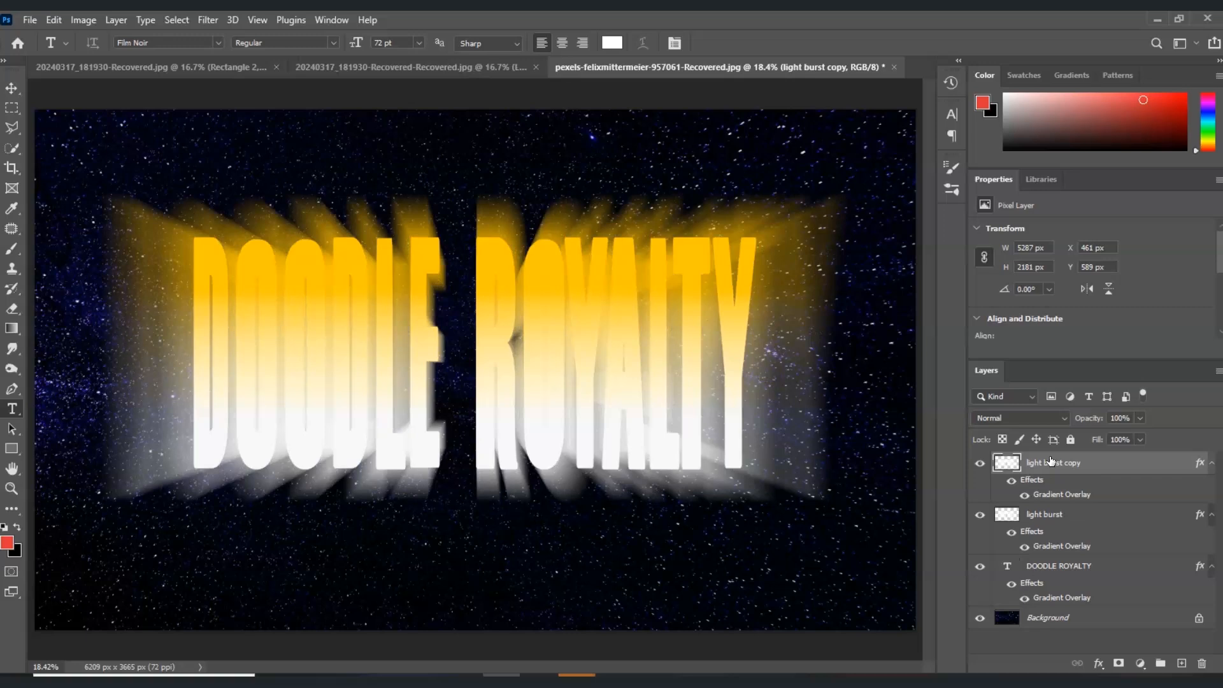
{"action": "left_click_drag", "start_coordinate": [1050, 461], "coordinate": [1035, 511]}
{"action": "left_click", "coordinate": [1043, 473]}
Apply another Zoom Radial Blur to the light burst copy layer with amount 100 and Best quality.
{"action": "left_click", "coordinate": [207, 20]}
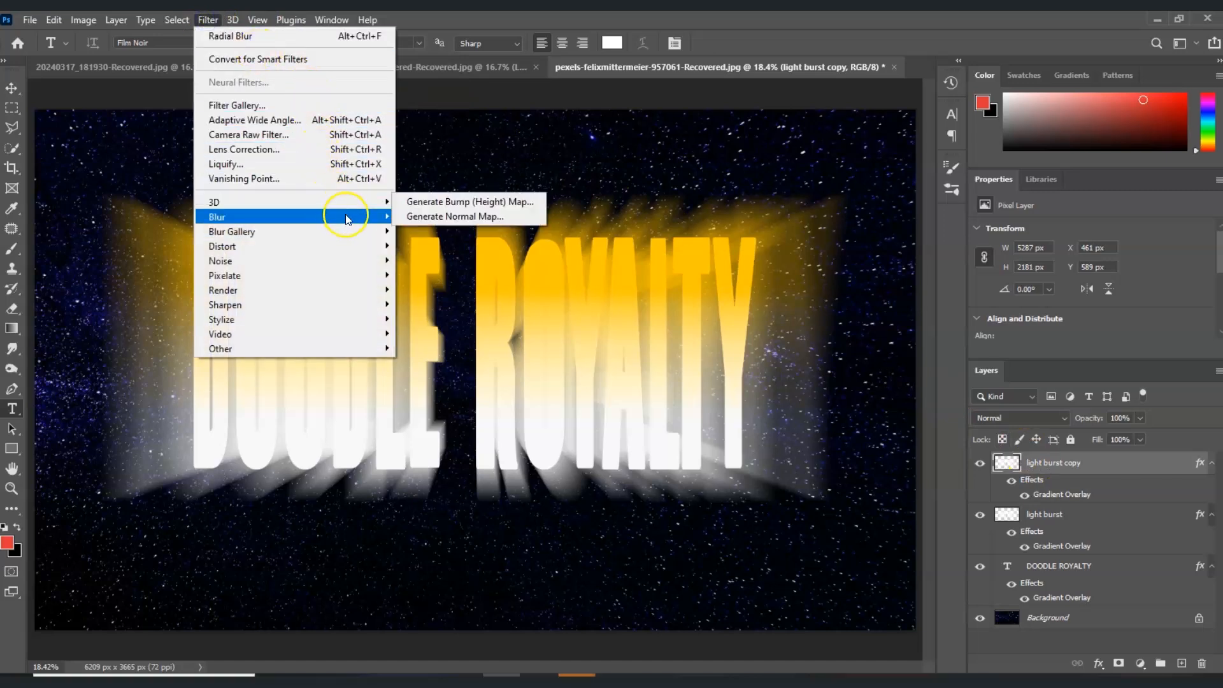
{"action": "mouse_move", "coordinate": [345, 217]}
{"action": "left_click", "coordinate": [455, 319]}
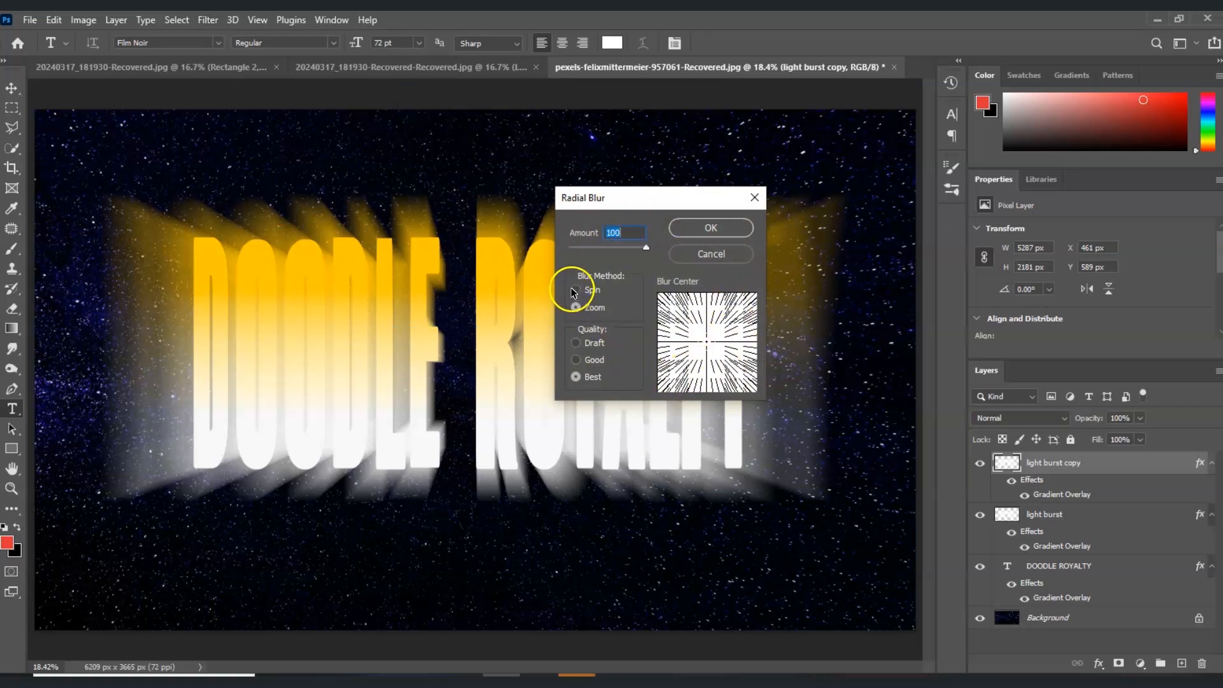
{"action": "left_click", "coordinate": [721, 235]}
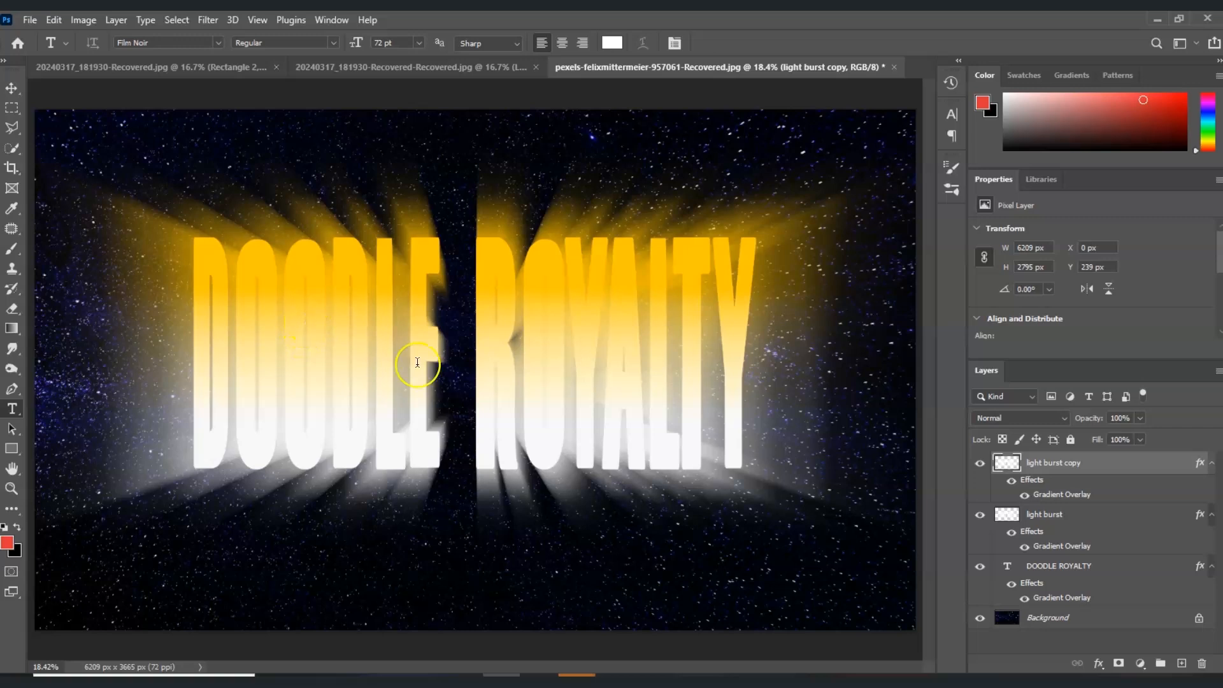
Add a layer mask to the light burst copy layer and set the Brush tool's opacity to 25%.
{"action": "left_click", "coordinate": [1060, 468]}
{"action": "left_click", "coordinate": [1120, 664]}
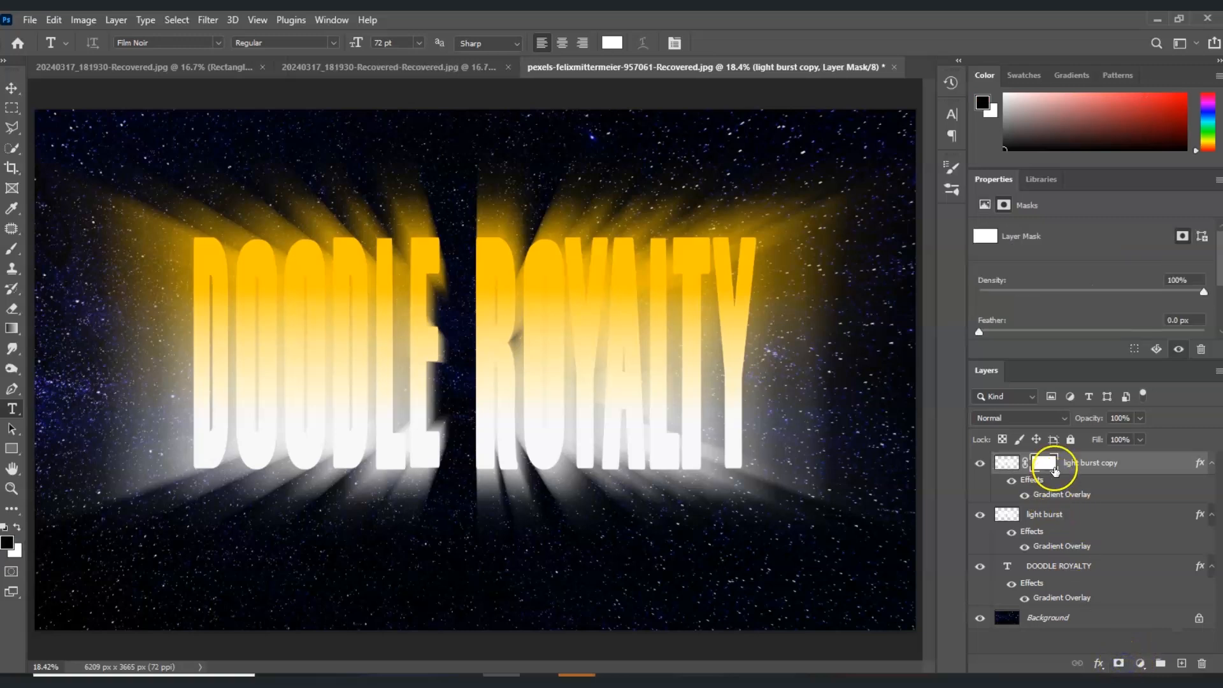
{"action": "left_click", "coordinate": [9, 254]}
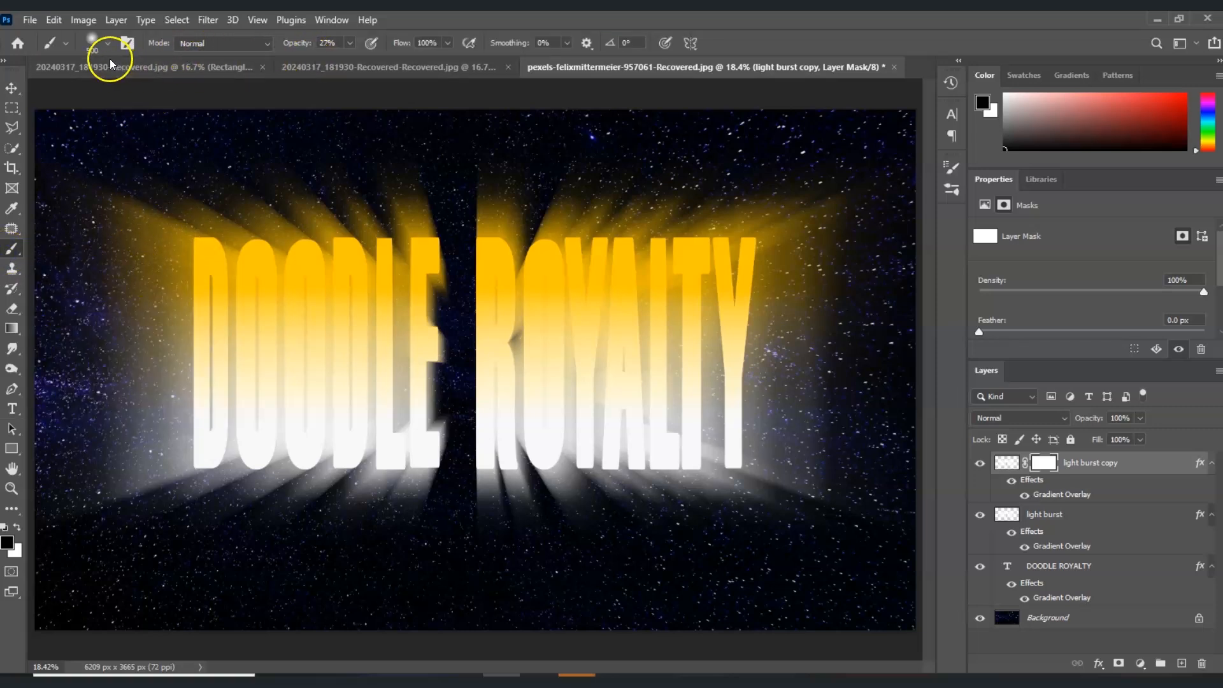
{"action": "left_click", "coordinate": [323, 43]}
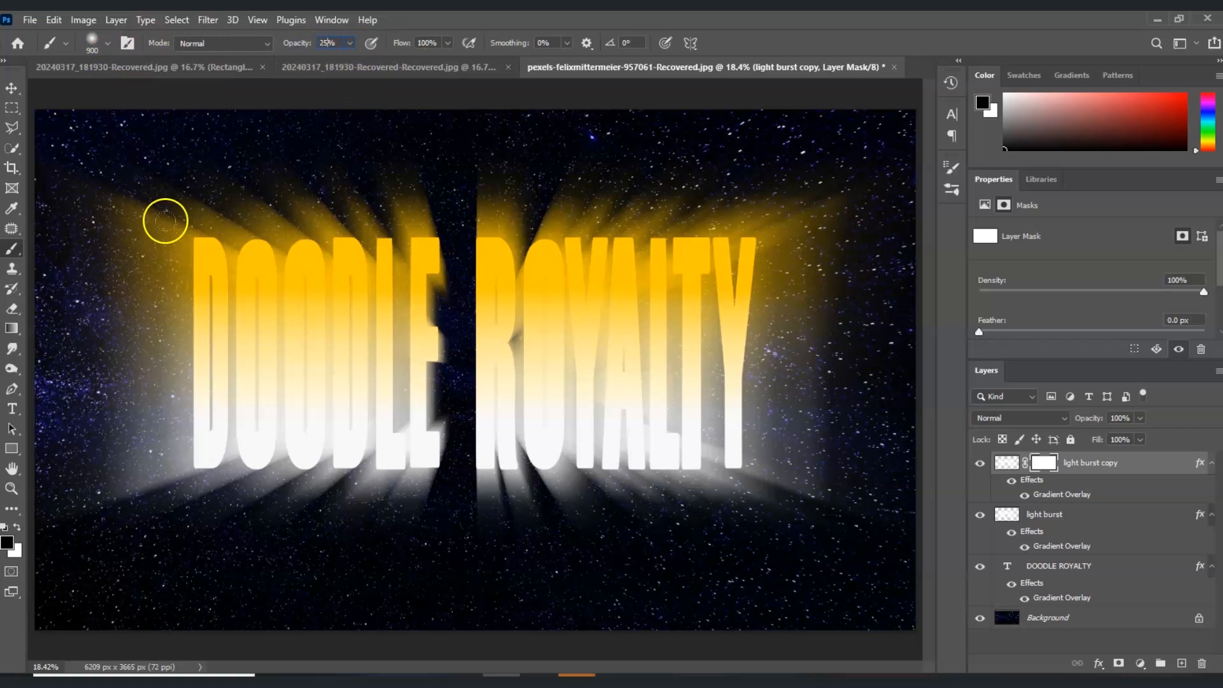
Paint black with a 900 px Soft Round brush over the DOODLE ROYALTY letters on the light burst copy layer's mask.
{"action": "left_click", "coordinate": [108, 43]}
{"action": "left_click", "coordinate": [107, 283]}
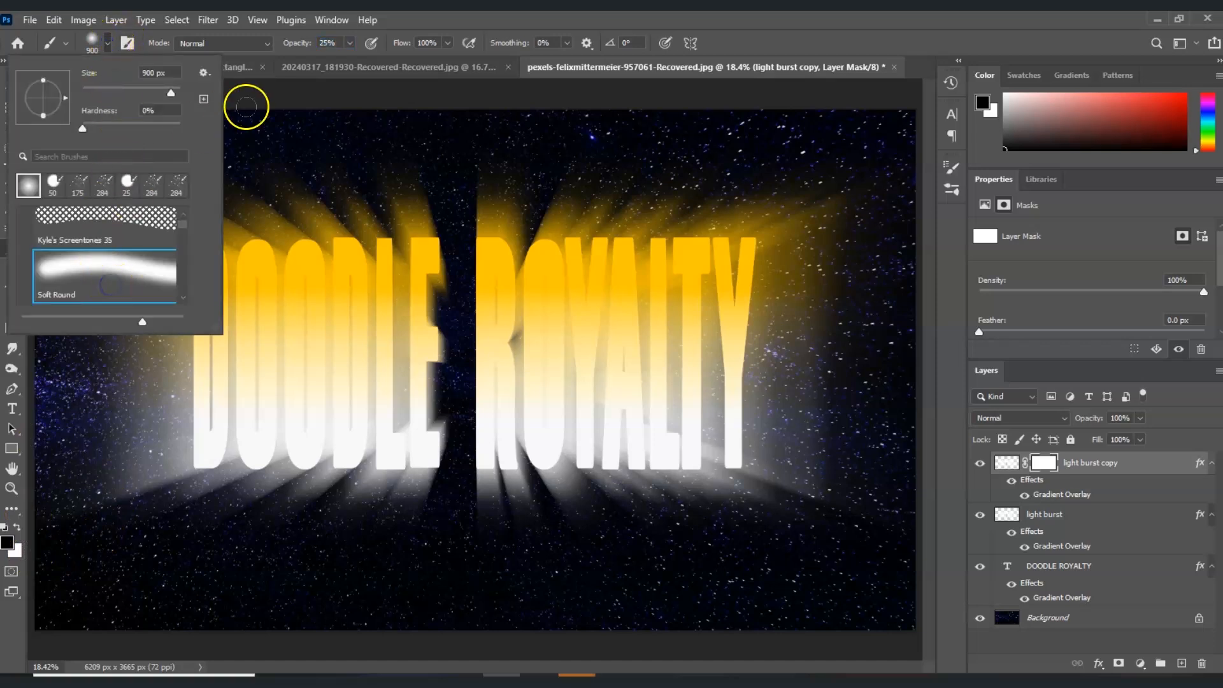
{"action": "left_click", "coordinate": [26, 516]}
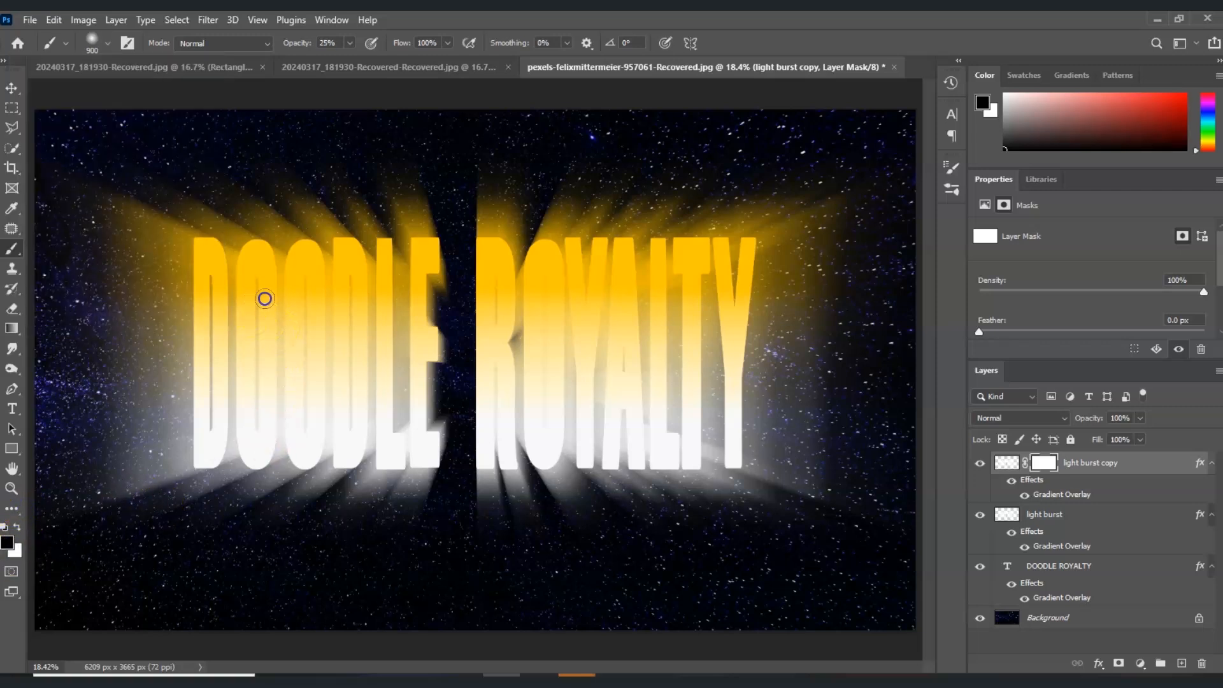
{"action": "left_click", "coordinate": [420, 302]}
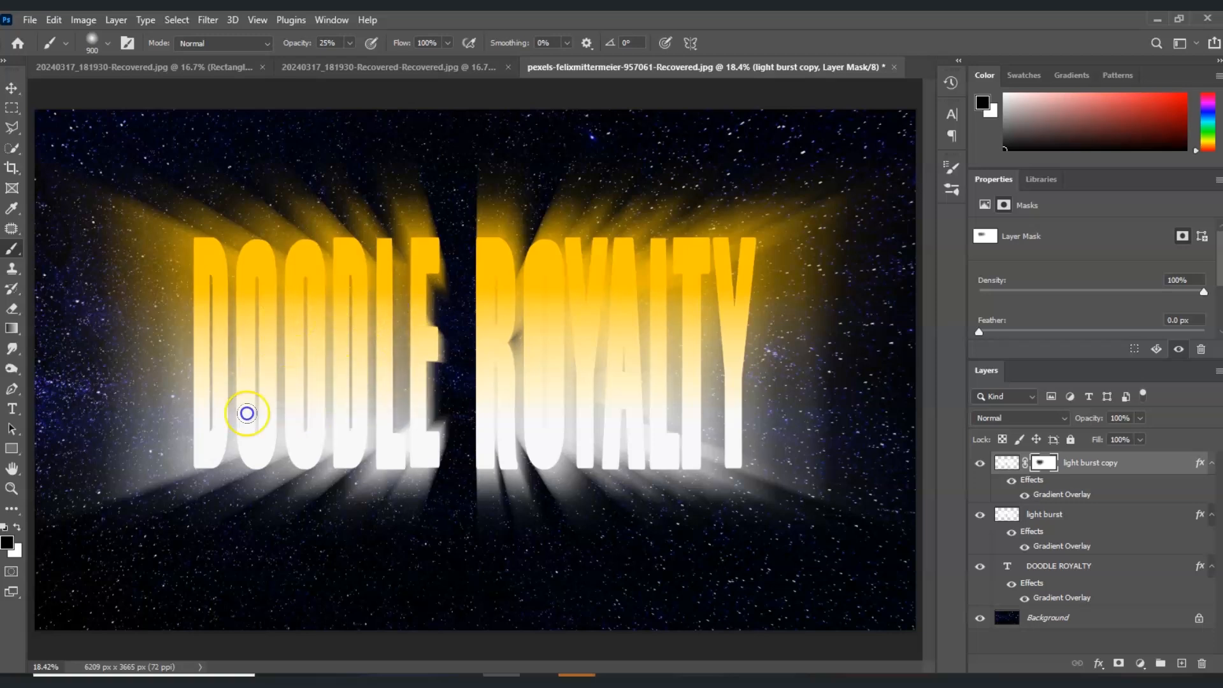
{"action": "mouse_move", "coordinate": [336, 425]}
{"action": "left_mouse_down"}
{"action": "mouse_move", "coordinate": [524, 308]}
{"action": "mouse_move", "coordinate": [628, 308]}
{"action": "mouse_move", "coordinate": [486, 399]}
{"action": "mouse_move", "coordinate": [668, 428]}
{"action": "mouse_move", "coordinate": [541, 415]}
{"action": "left_mouse_up"}
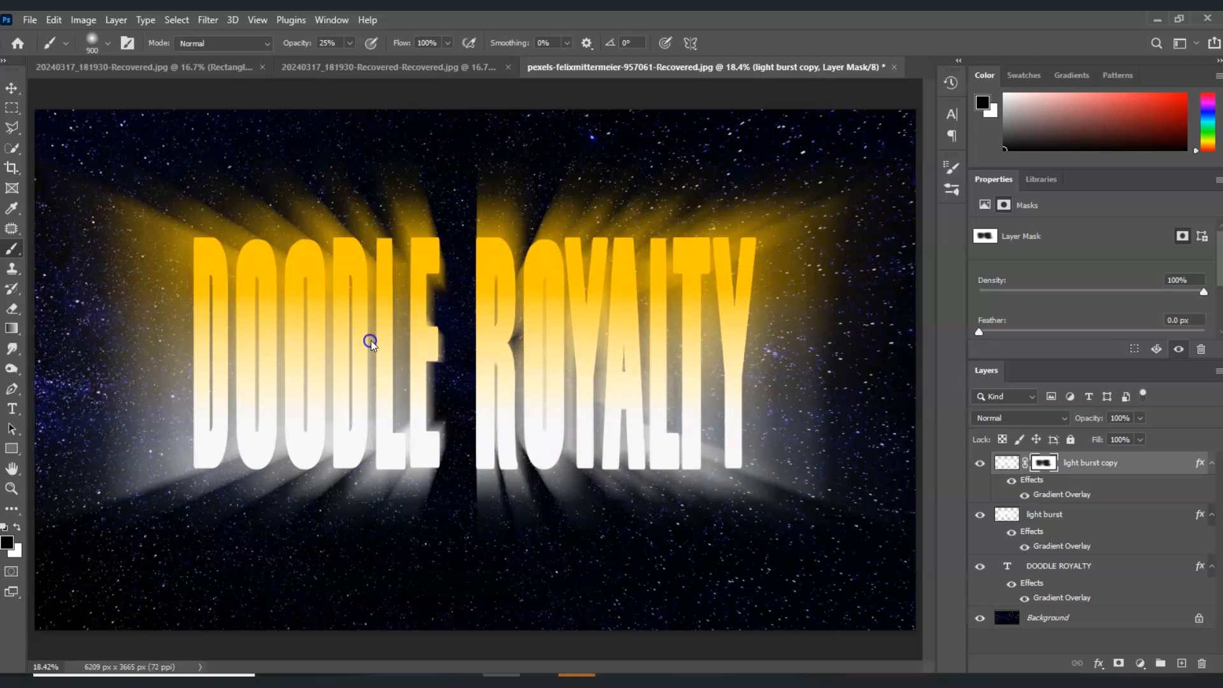
Add a black Solid Color fill layer directly above the Background layer and rasterize it.
{"action": "left_click", "coordinate": [1042, 645]}
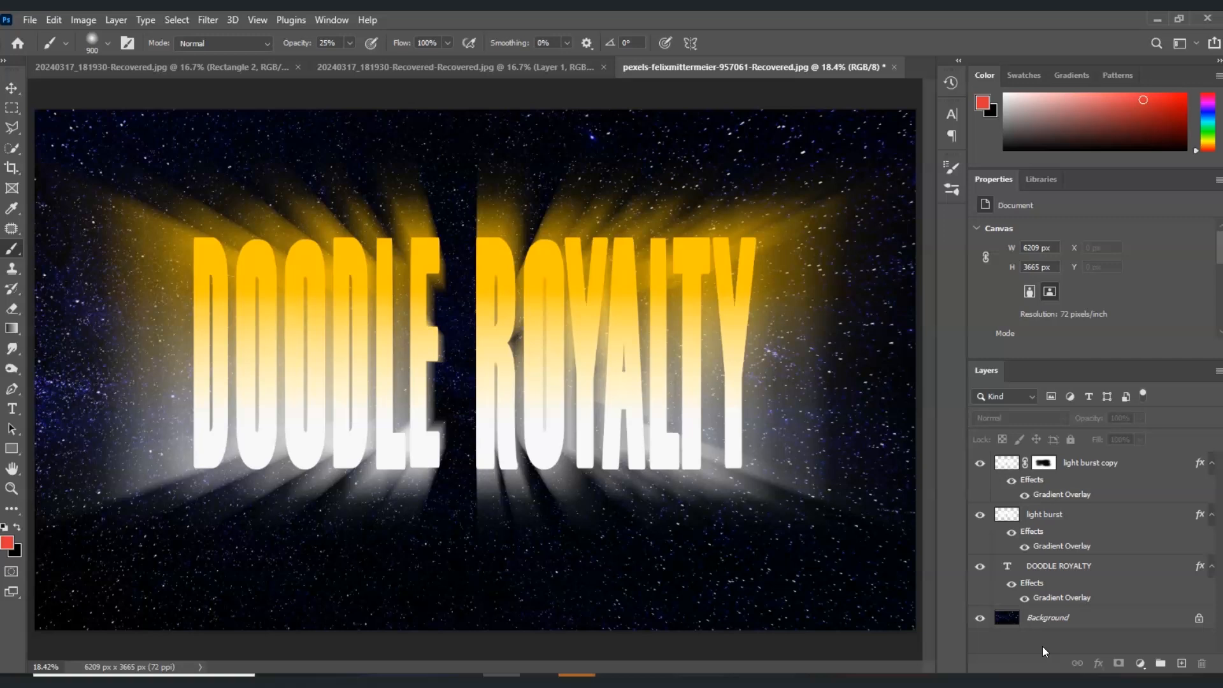
{"action": "left_click", "coordinate": [1094, 627]}
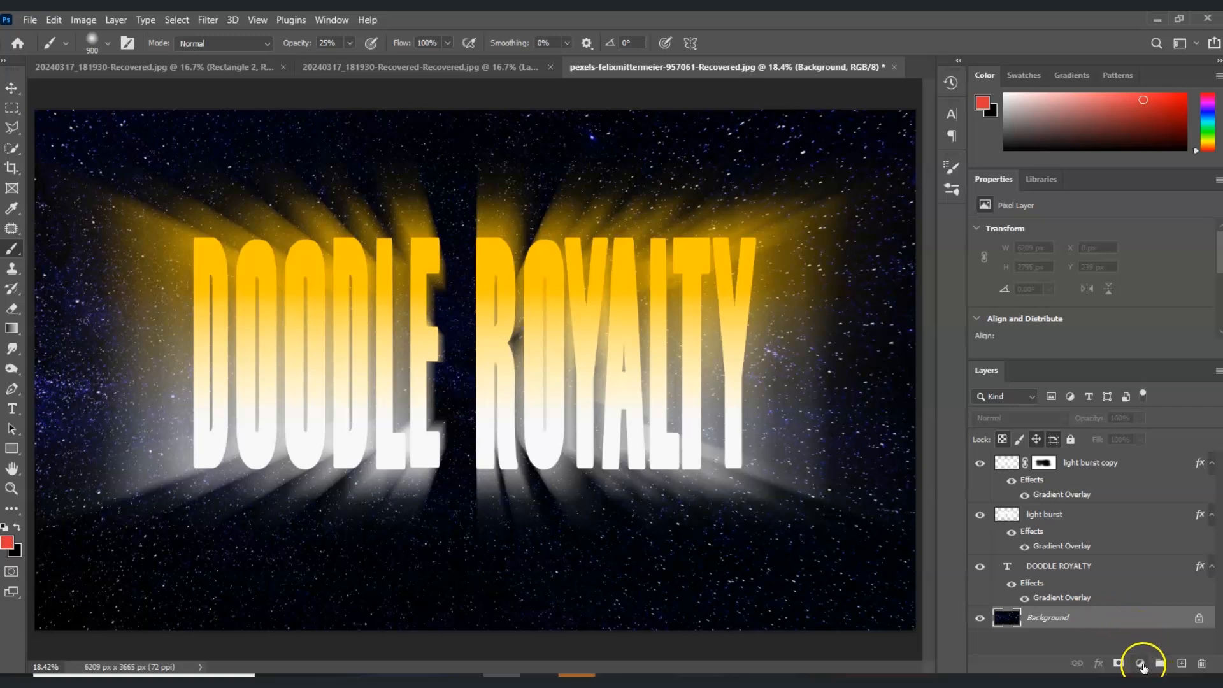
{"action": "left_click", "coordinate": [1141, 664]}
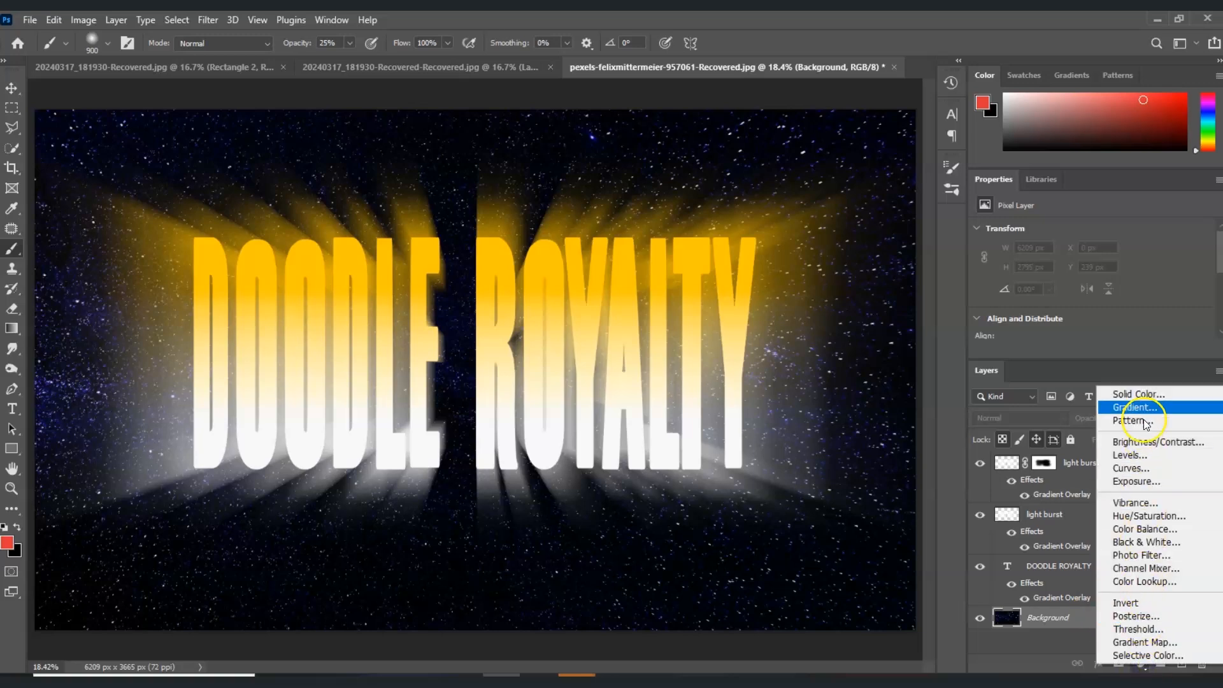
{"action": "left_click", "coordinate": [1152, 396]}
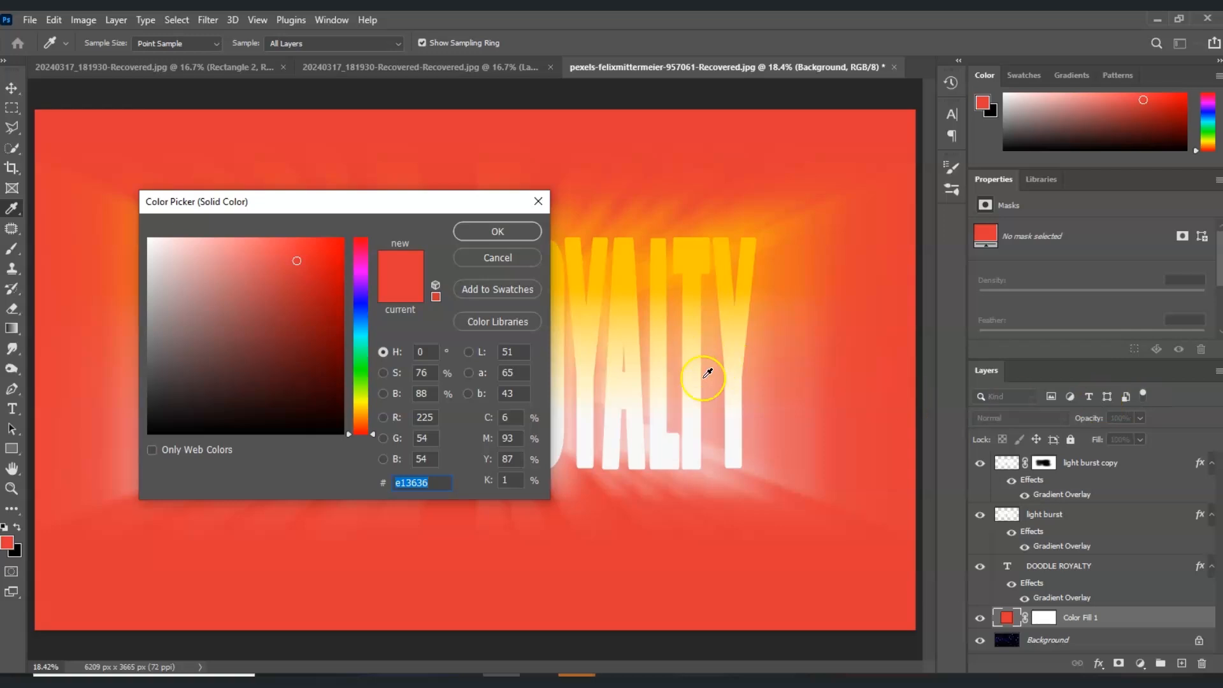
{"action": "left_click_drag", "start_coordinate": [280, 262], "coordinate": [137, 443]}
{"action": "left_click", "coordinate": [499, 232]}
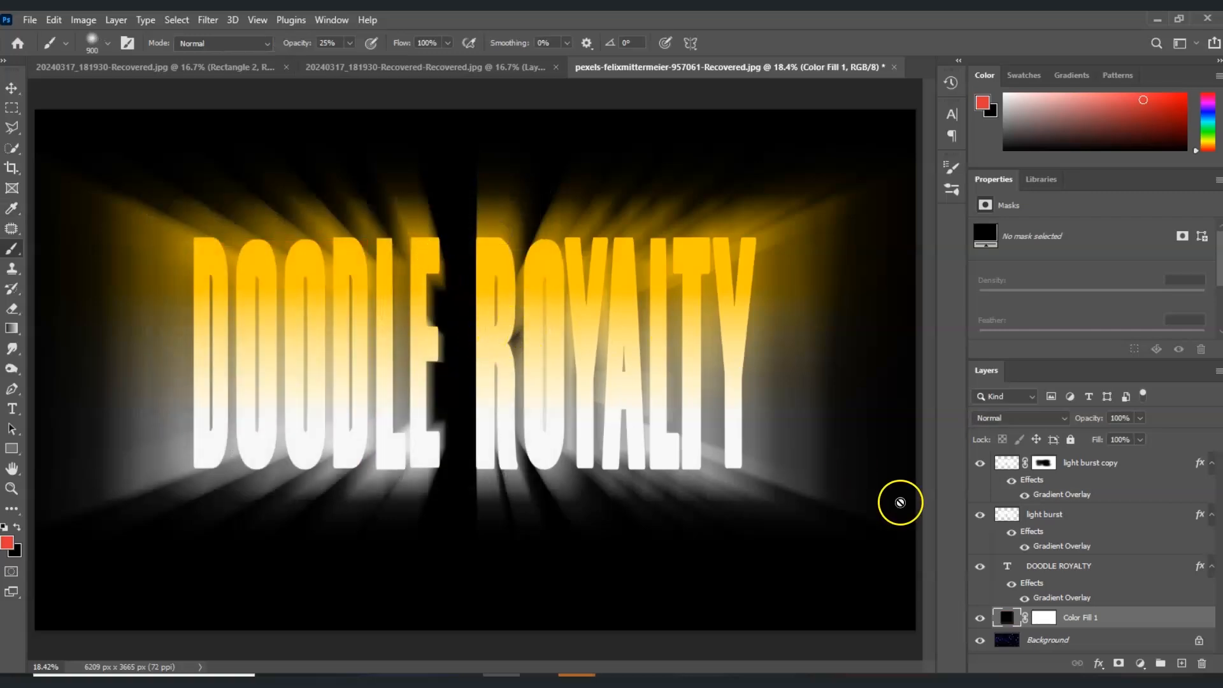
{"action": "right_click", "coordinate": [1085, 623]}
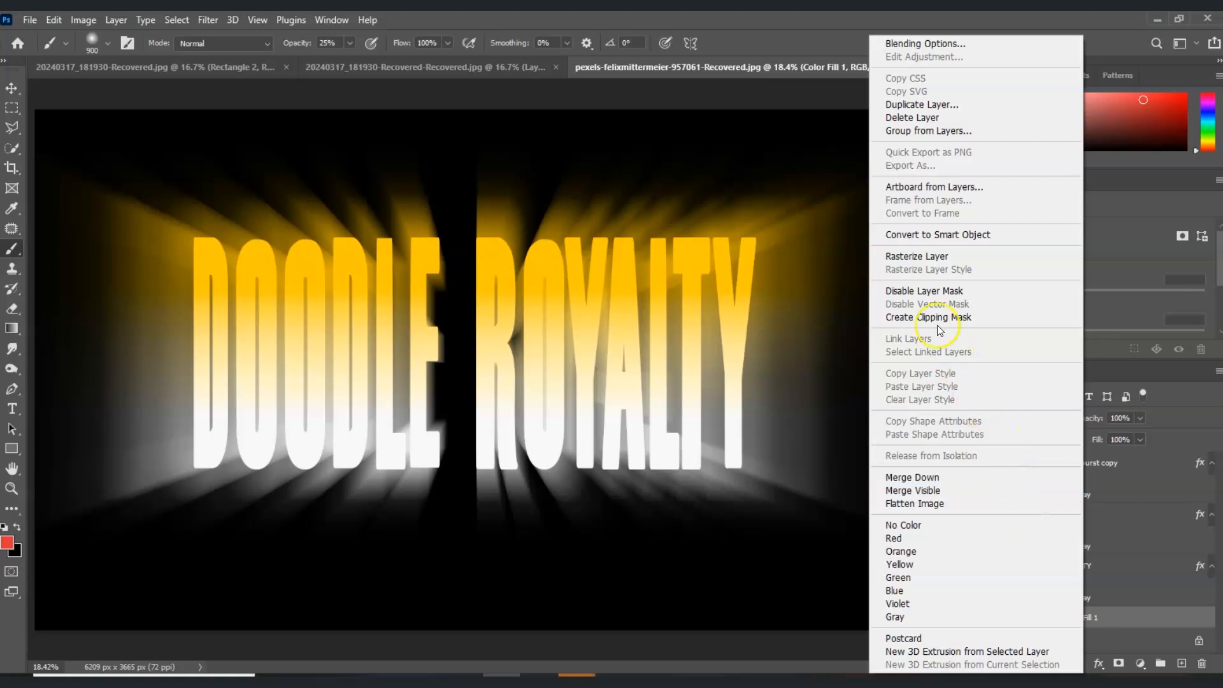
{"action": "left_click", "coordinate": [923, 257]}
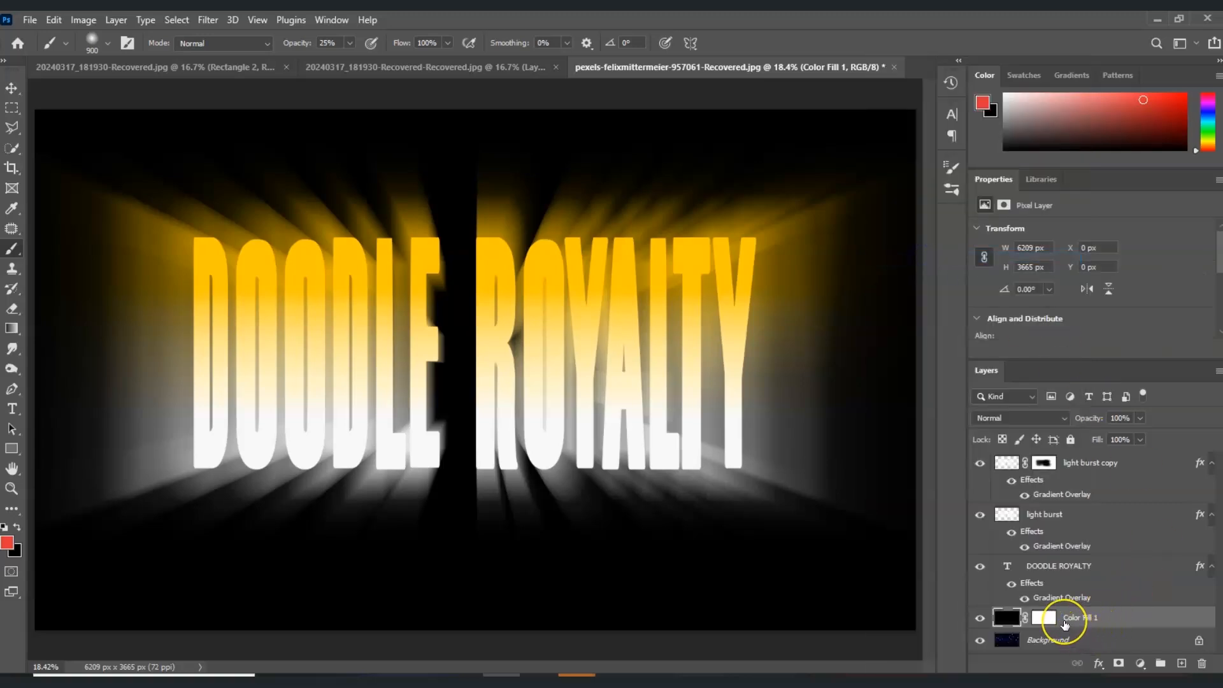
Start the Lens Flare filter on the rasterized black layer, compare the lens types and choose 105mm Prime.
{"action": "left_click", "coordinate": [205, 18]}
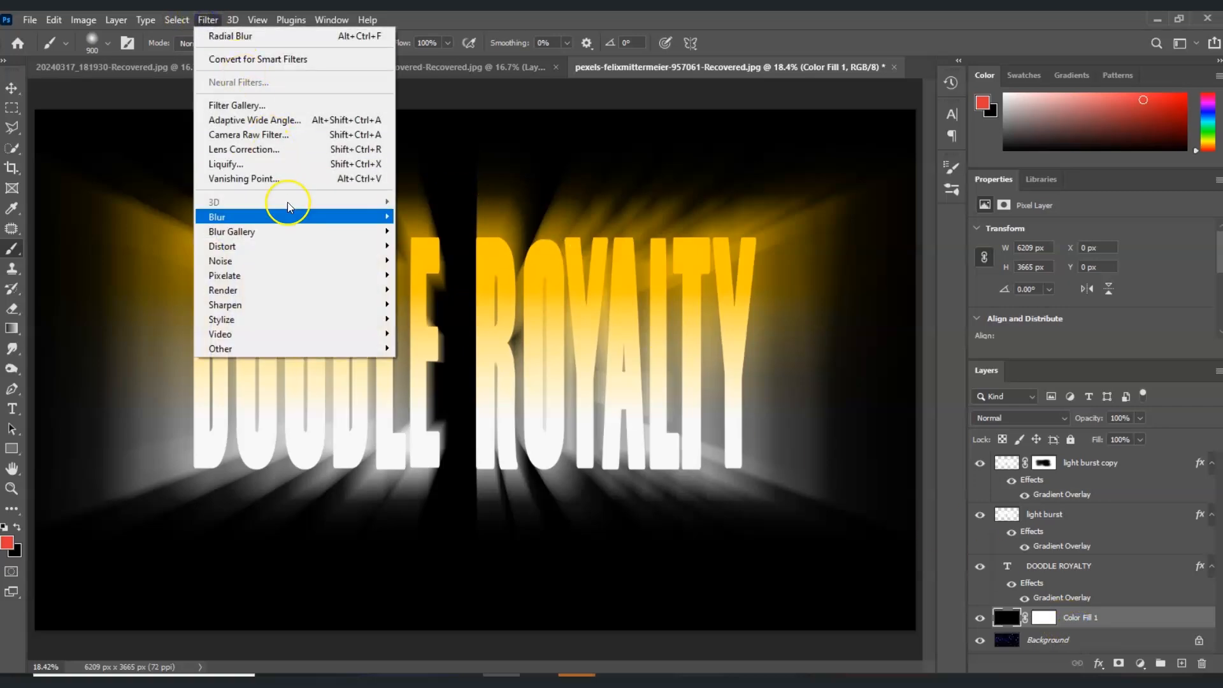
{"action": "mouse_move", "coordinate": [315, 290]}
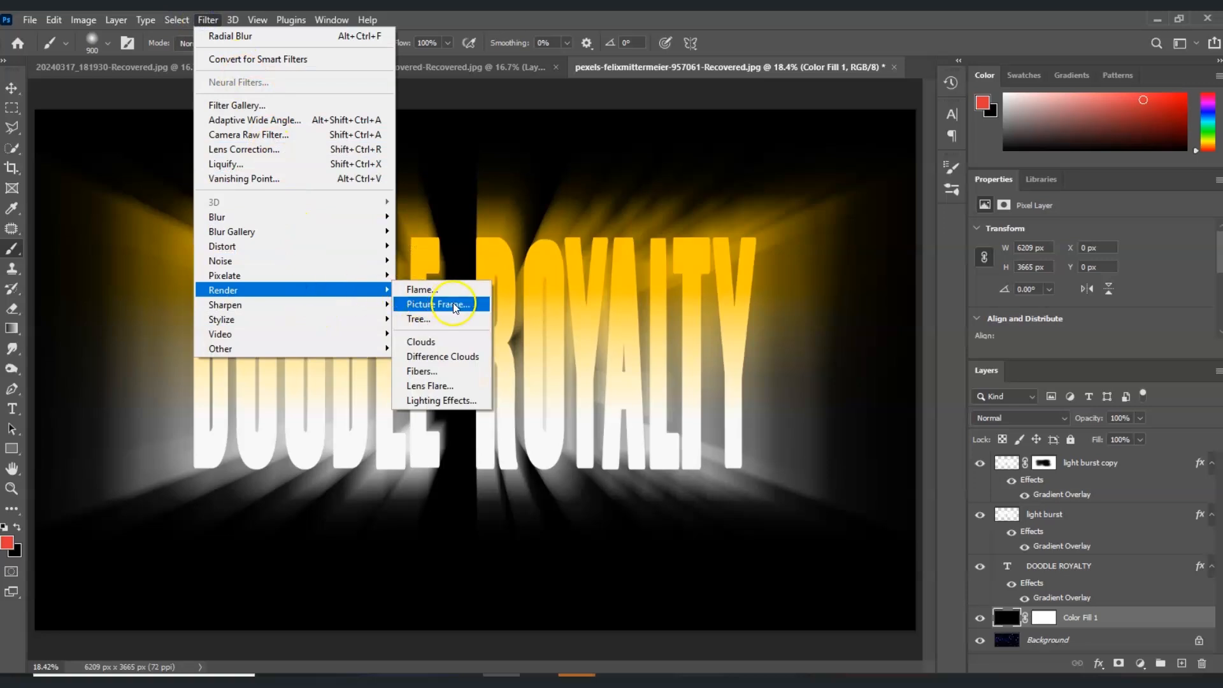
{"action": "left_click", "coordinate": [456, 387]}
{"action": "left_click_drag", "start_coordinate": [753, 159], "coordinate": [664, 155]}
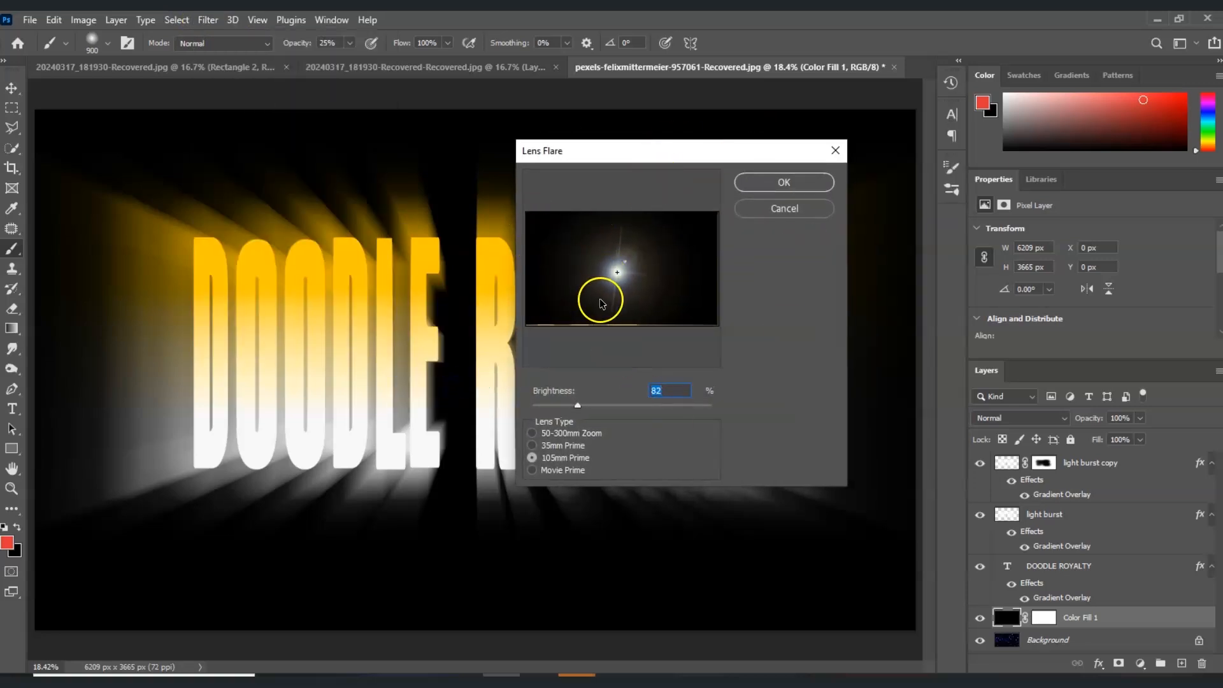
{"action": "left_click", "coordinate": [532, 434]}
{"action": "left_click", "coordinate": [532, 445]}
{"action": "left_click", "coordinate": [532, 458]}
{"action": "left_click", "coordinate": [532, 470]}
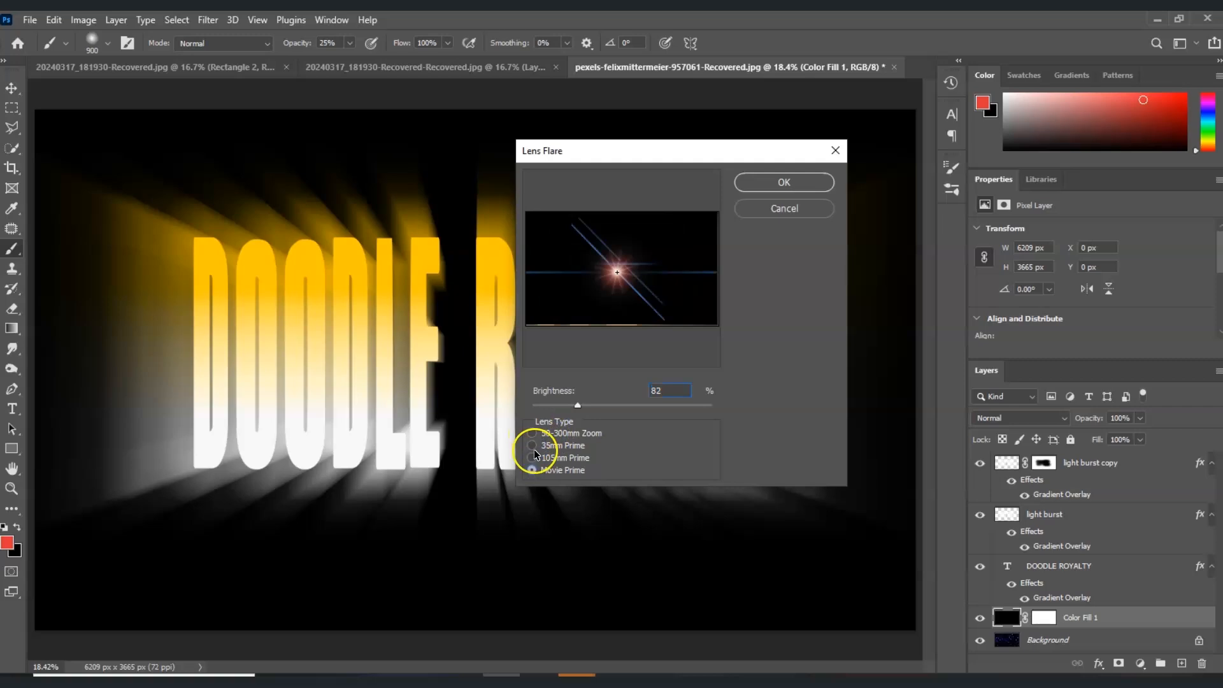
{"action": "left_click", "coordinate": [532, 445]}
{"action": "left_click", "coordinate": [532, 458]}
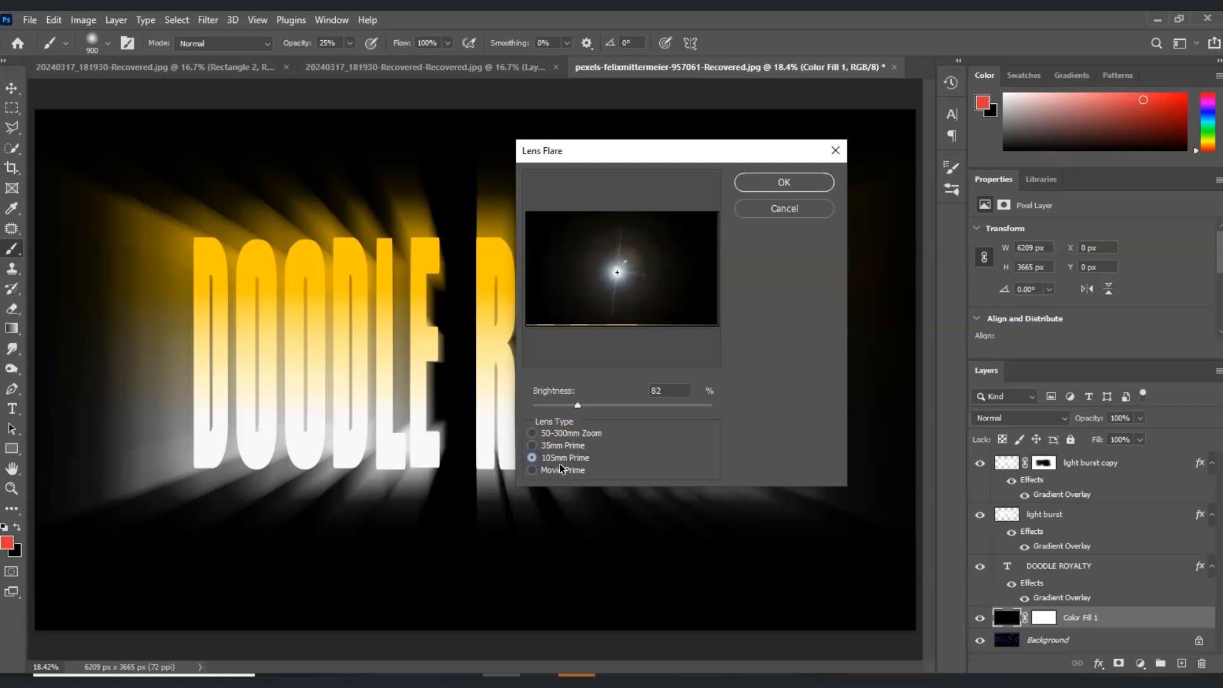
Set the flare brightness to 80%, place its centre slightly below the middle of the image and apply the filter.
{"action": "double_click", "coordinate": [666, 391]}
{"action": "type", "text": "80"}
{"action": "left_click", "coordinate": [612, 391]}
{"action": "left_click", "coordinate": [624, 279]}
{"action": "left_click", "coordinate": [820, 183]}
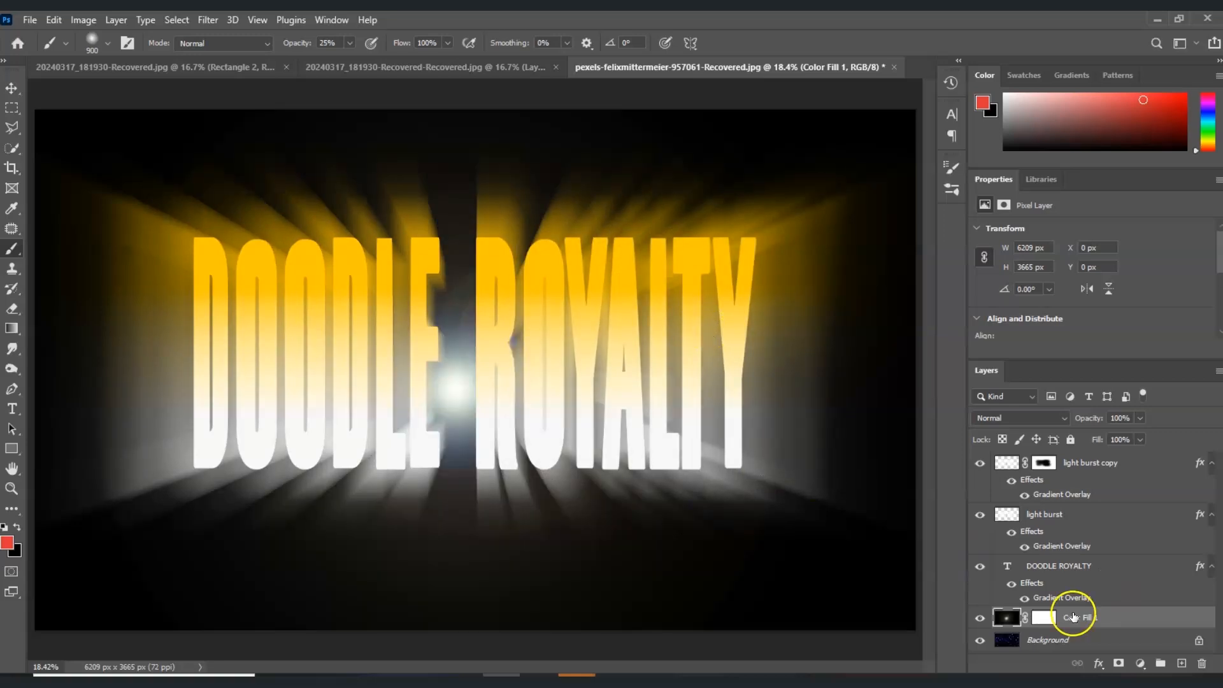
Set the lens flare layer's blend mode to Lighter Color.
{"action": "left_click", "coordinate": [1081, 621]}
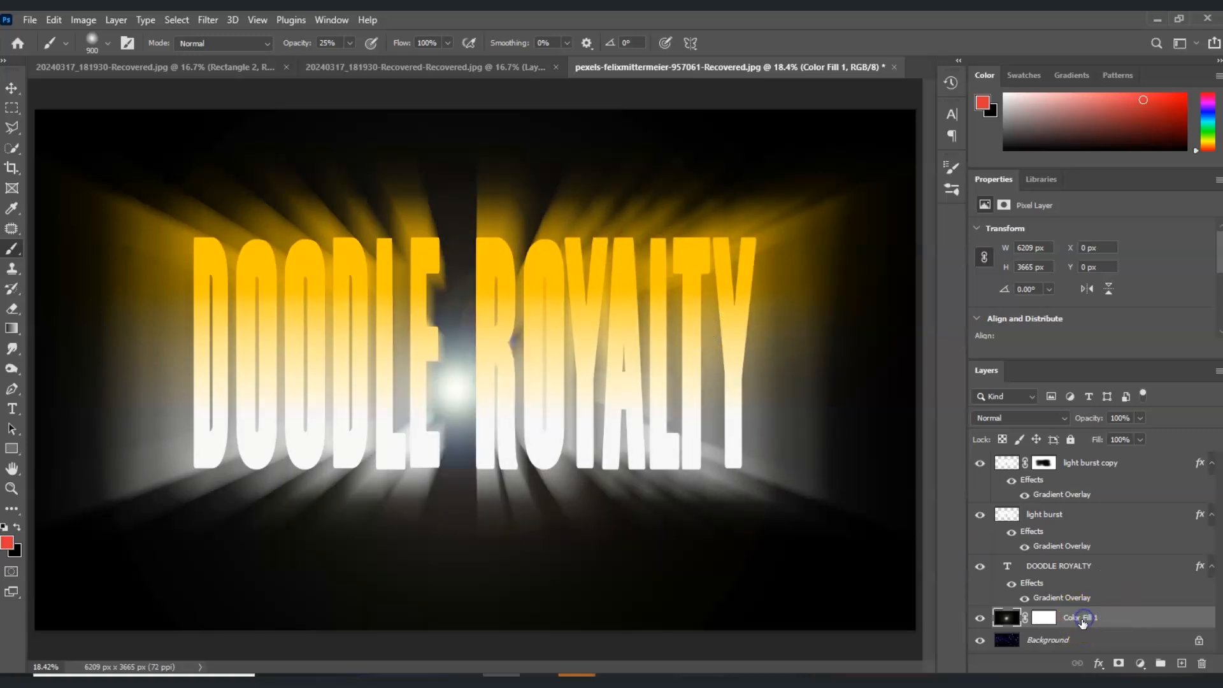
{"action": "left_click", "coordinate": [1060, 419]}
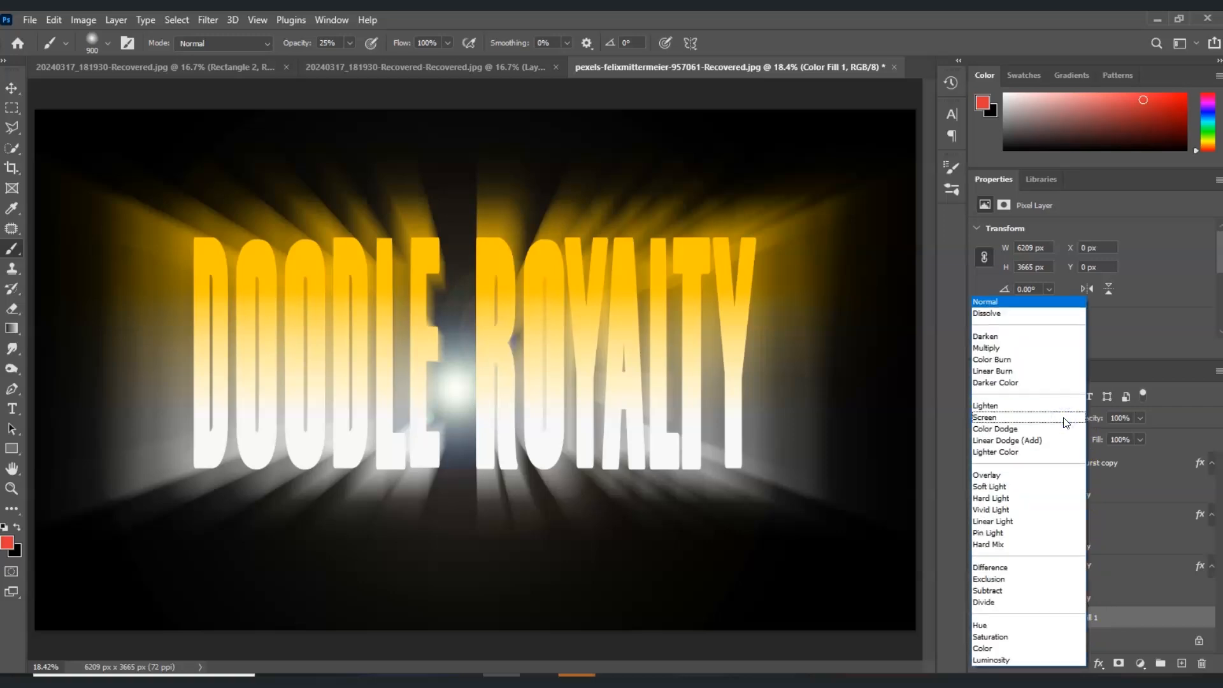
{"action": "left_click", "coordinate": [1047, 452]}
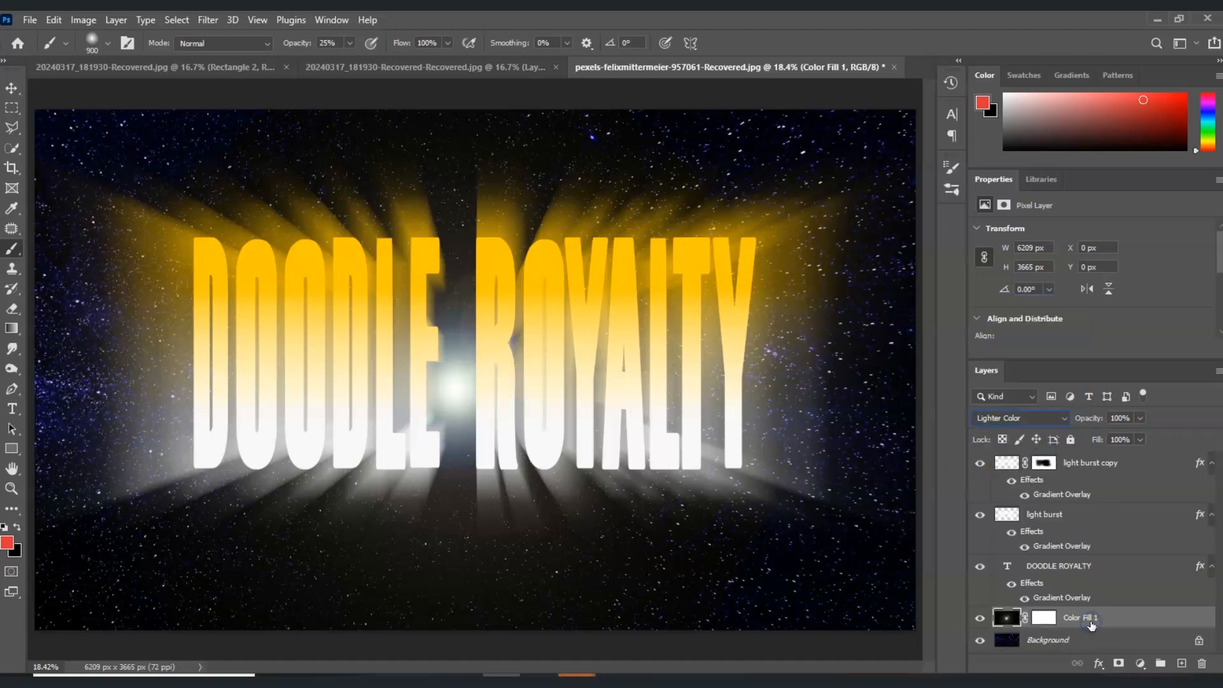
Show the rulers and free-transform the lens flare layer to about 8505 × 5020 px, placing its glow behind the R of ROYALTY.
{"action": "key", "text": "ctrl+r"}
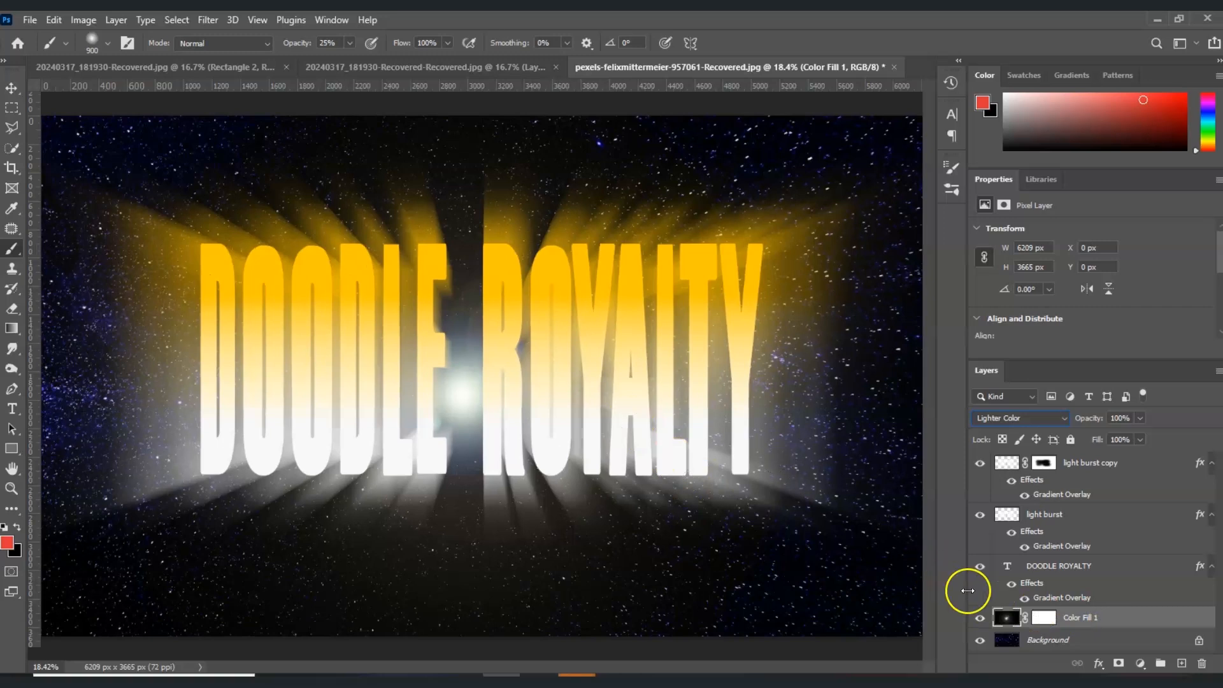
{"action": "key", "text": "ctrl+t"}
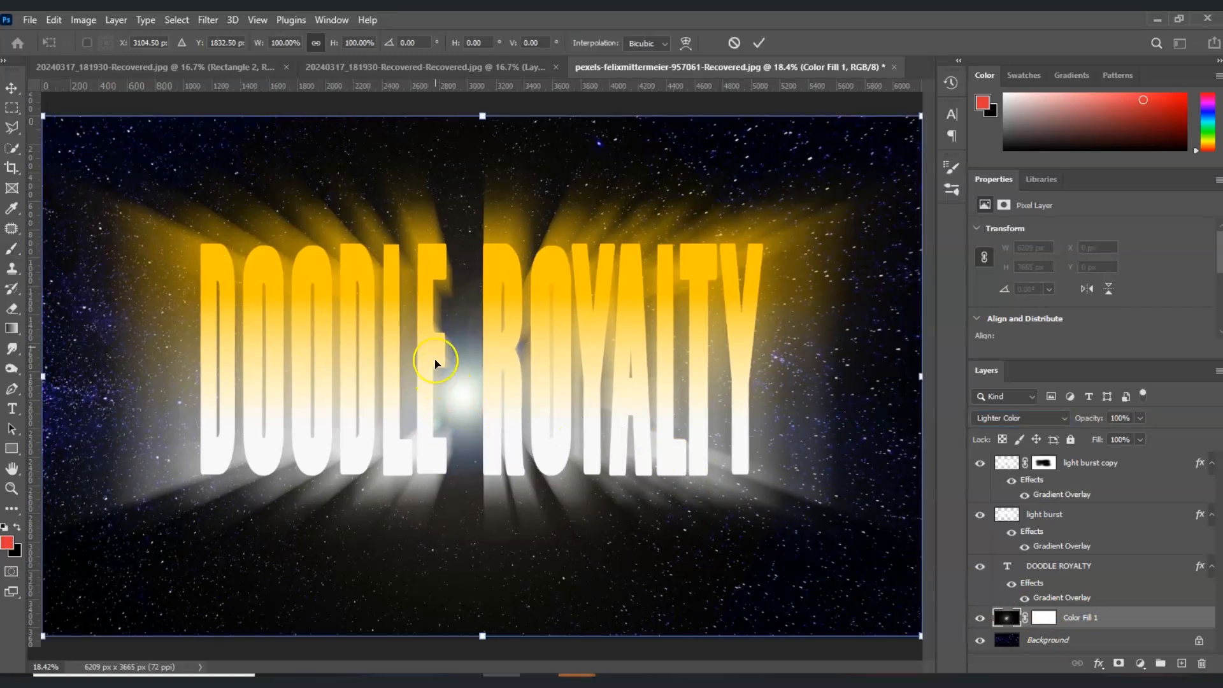
{"action": "left_click_drag", "start_coordinate": [428, 361], "coordinate": [480, 340]}
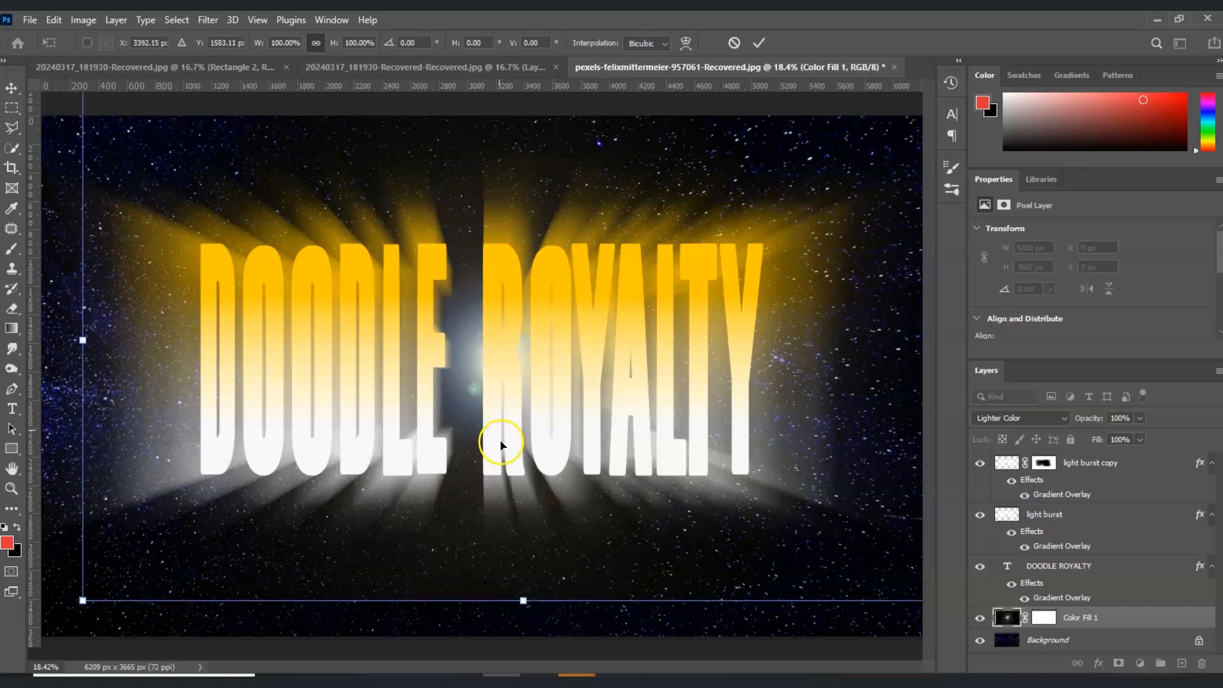
{"action": "left_click_drag", "start_coordinate": [523, 600], "coordinate": [502, 657]}
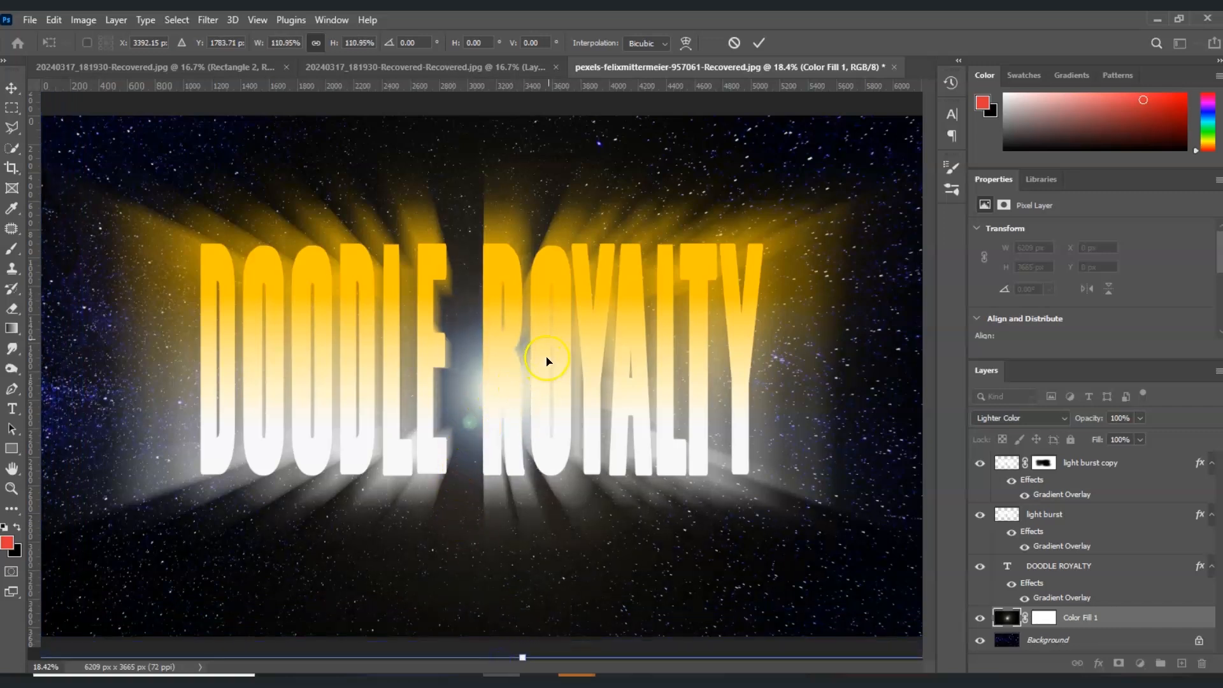
{"action": "mouse_move", "coordinate": [508, 379]}
{"action": "left_mouse_down"}
{"action": "mouse_move", "coordinate": [518, 376]}
{"action": "mouse_move", "coordinate": [514, 357]}
{"action": "left_mouse_up"}
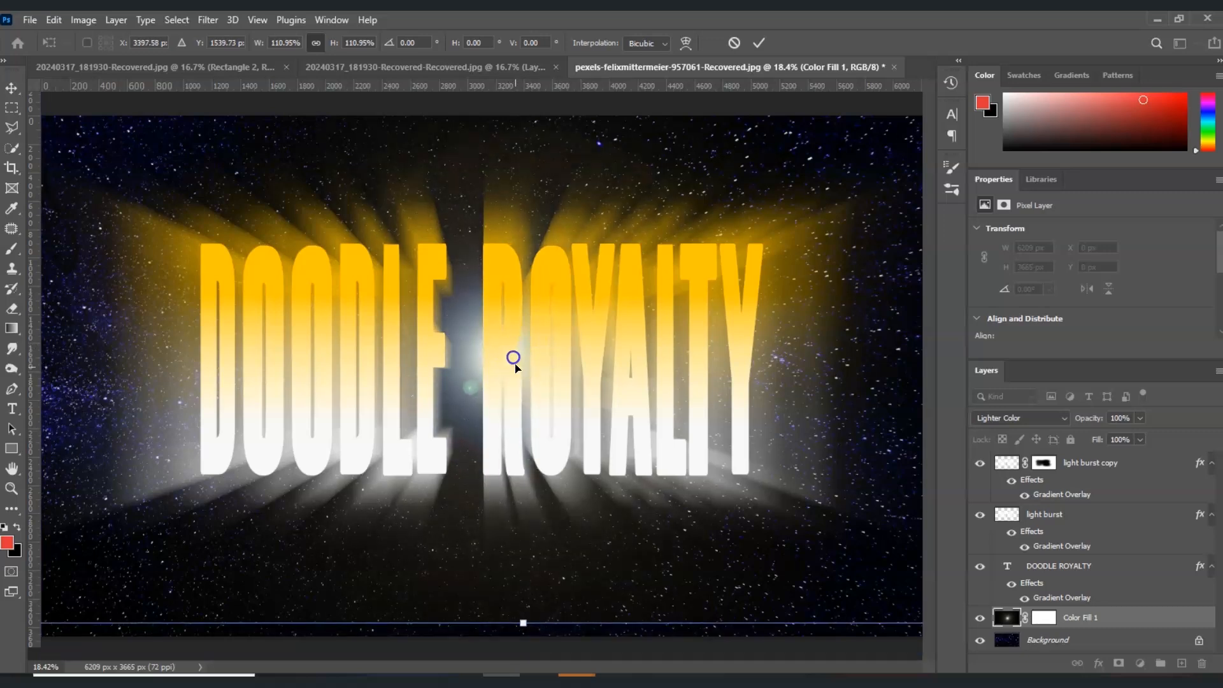
{"action": "left_click_drag", "start_coordinate": [528, 636], "coordinate": [528, 683]}
{"action": "left_click_drag", "start_coordinate": [539, 552], "coordinate": [543, 498]}
{"action": "left_click_drag", "start_coordinate": [544, 509], "coordinate": [559, 443]}
{"action": "key", "text": "Return"}
{"action": "key", "text": "b"}
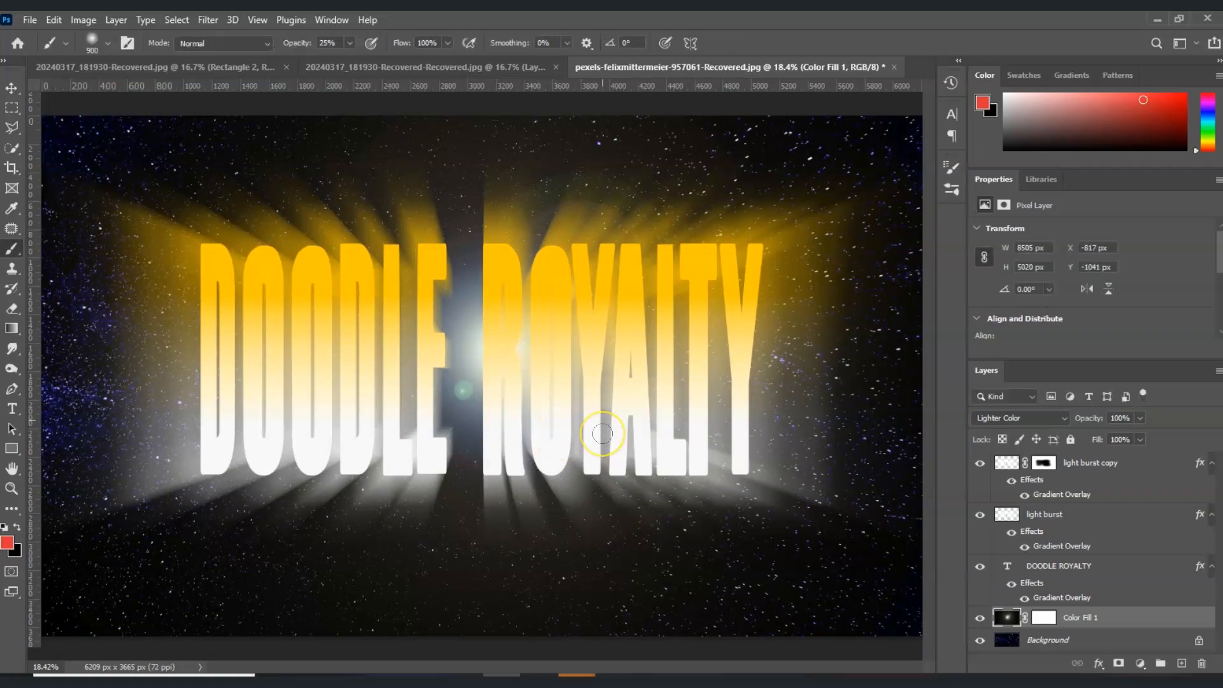